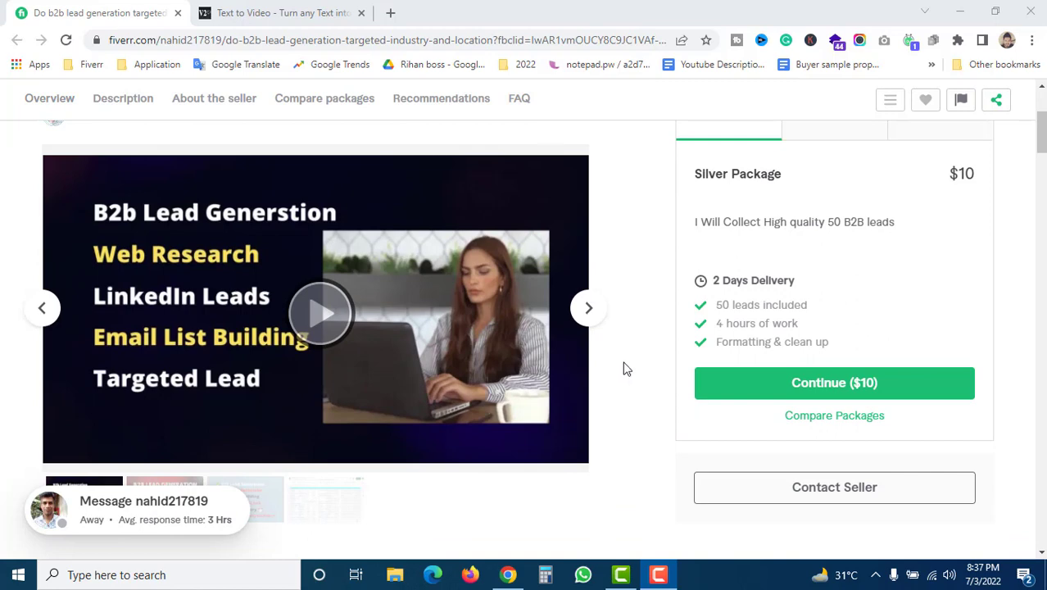
Examine the B2B lead generation gig's description, tools list, seller profile and package comparison
{"action": "scroll", "coordinate": [626, 377], "scroll_direction": "down", "scroll_amount": 12}
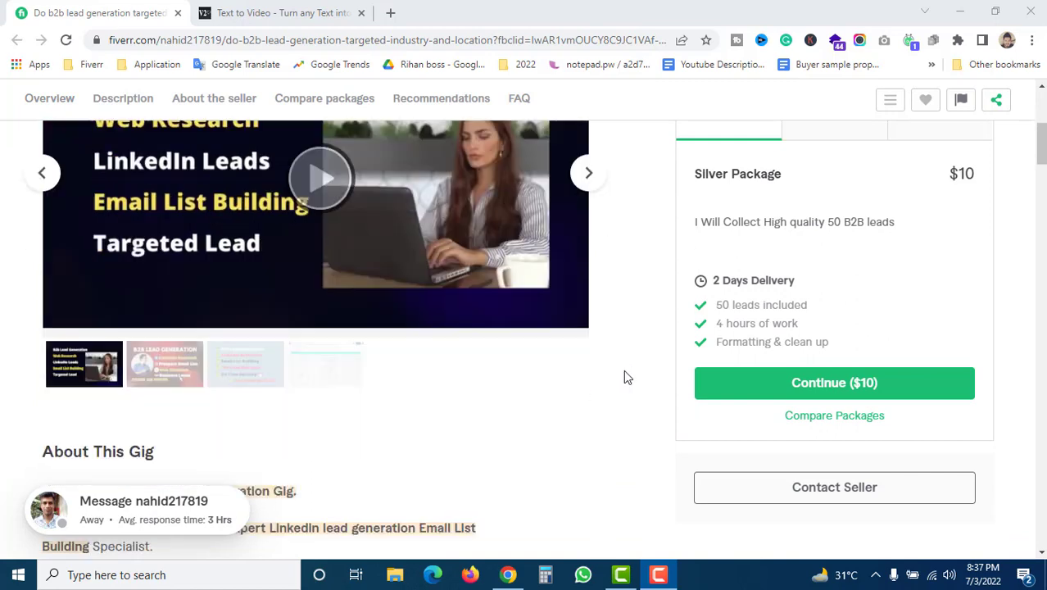
{"action": "scroll", "coordinate": [623, 381], "scroll_direction": "down", "scroll_amount": 4}
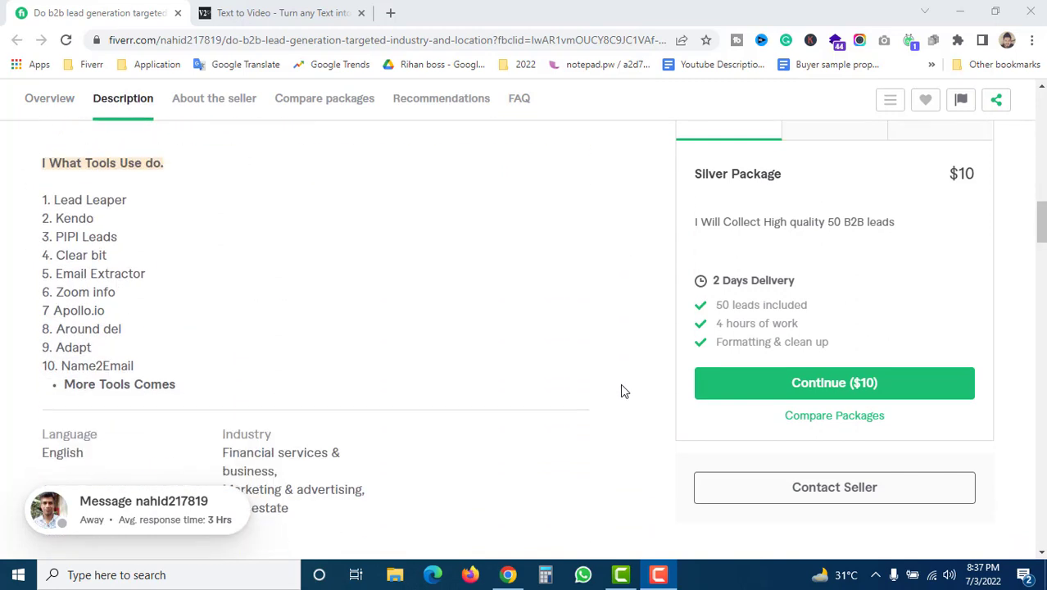
{"action": "scroll", "coordinate": [620, 403], "scroll_direction": "down", "scroll_amount": 3}
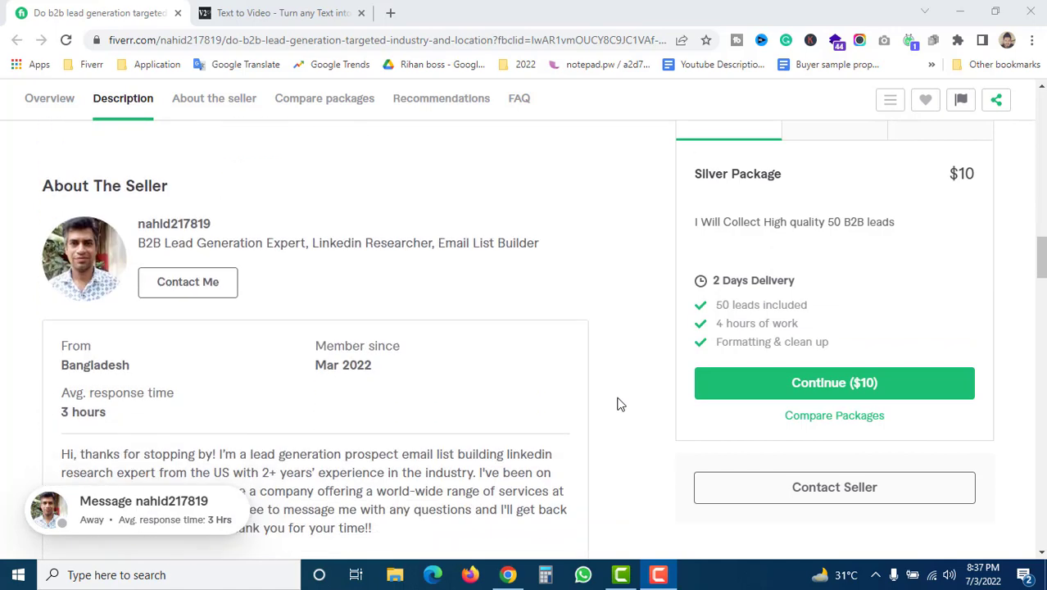
{"action": "scroll", "coordinate": [621, 403], "scroll_direction": "down", "scroll_amount": 5}
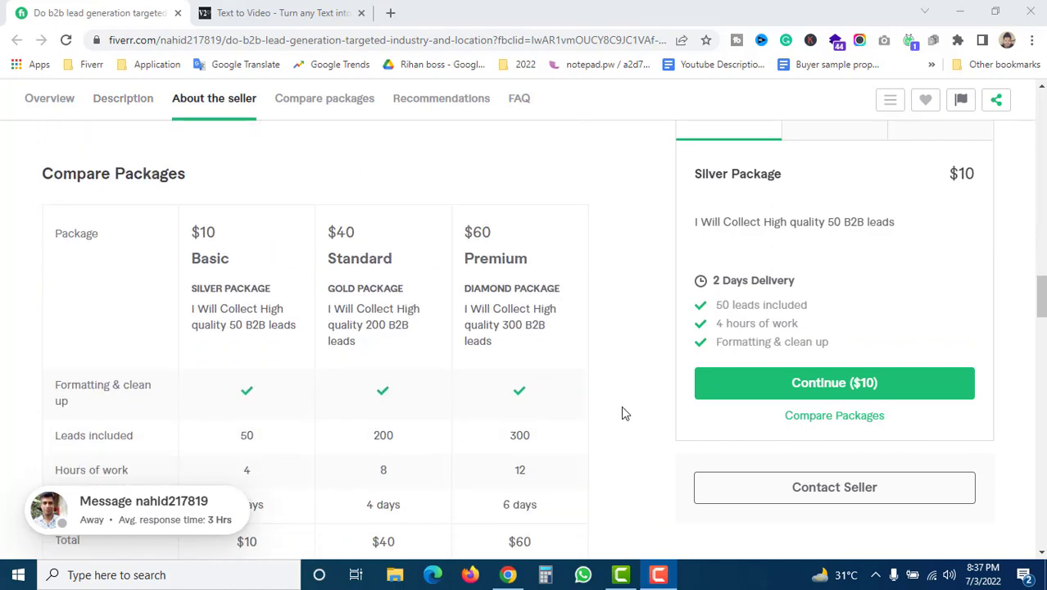
{"action": "scroll", "coordinate": [620, 420], "scroll_direction": "up", "scroll_amount": 10}
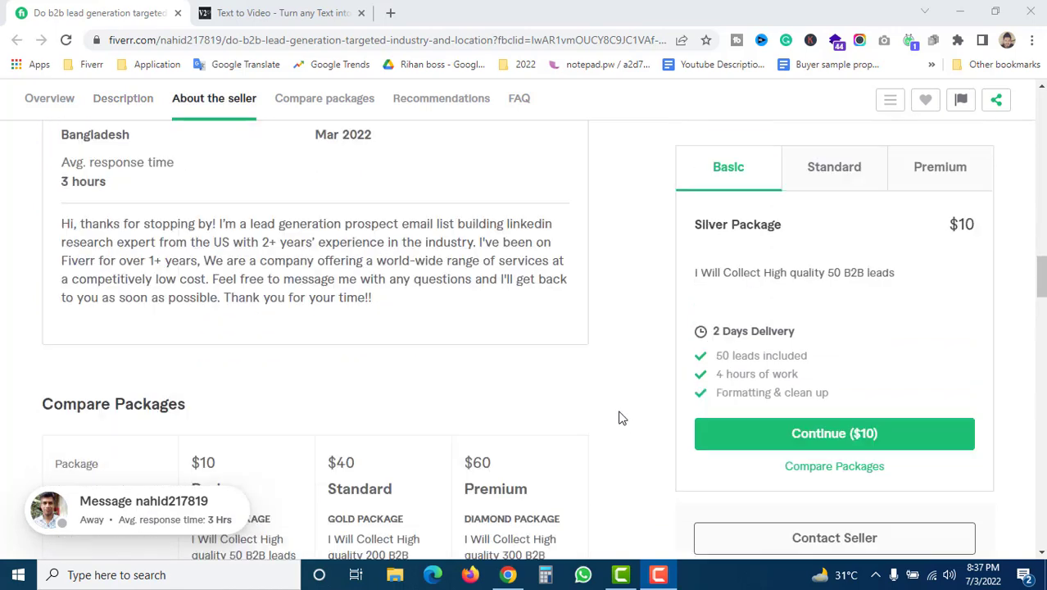
{"action": "scroll", "coordinate": [620, 419], "scroll_direction": "up", "scroll_amount": 5}
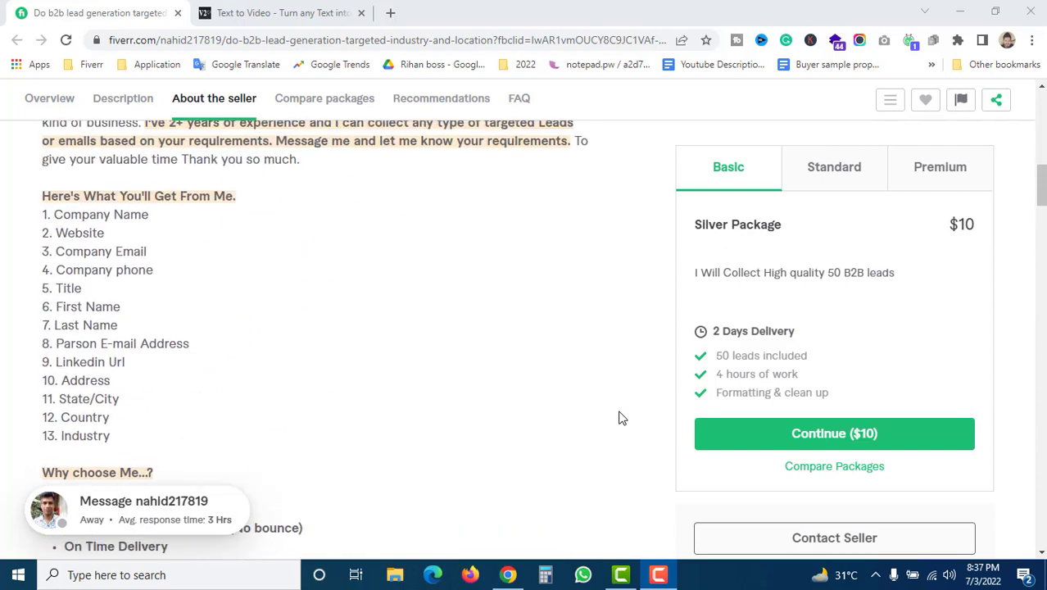
{"action": "scroll", "coordinate": [246, 328], "scroll_direction": "up", "scroll_amount": 2}
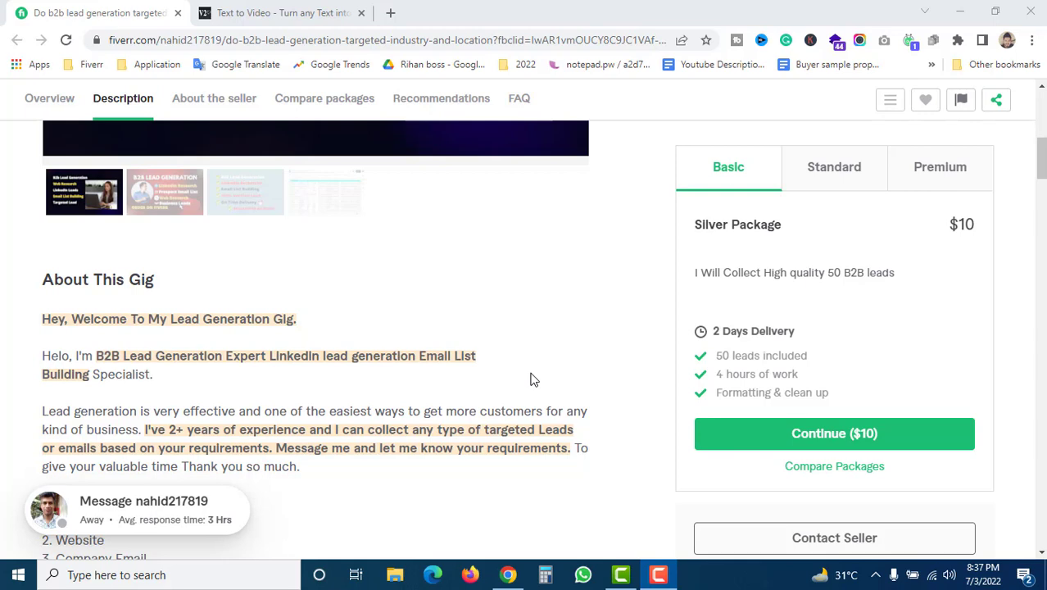
{"action": "scroll", "coordinate": [482, 385], "scroll_direction": "down", "scroll_amount": 4}
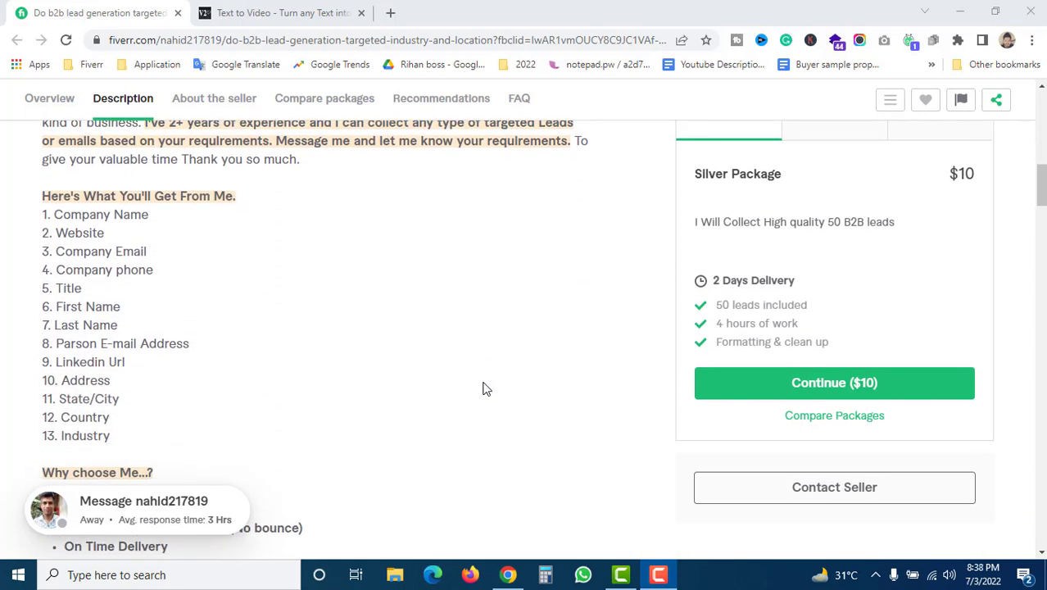
{"action": "scroll", "coordinate": [484, 389], "scroll_direction": "down", "scroll_amount": 1}
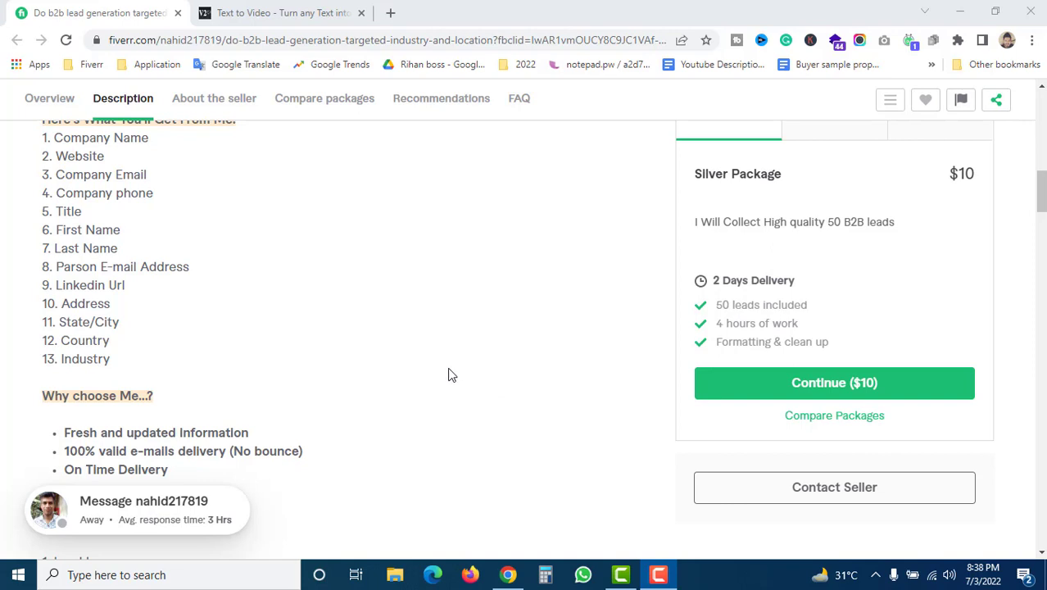
{"action": "scroll", "coordinate": [449, 375], "scroll_direction": "up", "scroll_amount": 10}
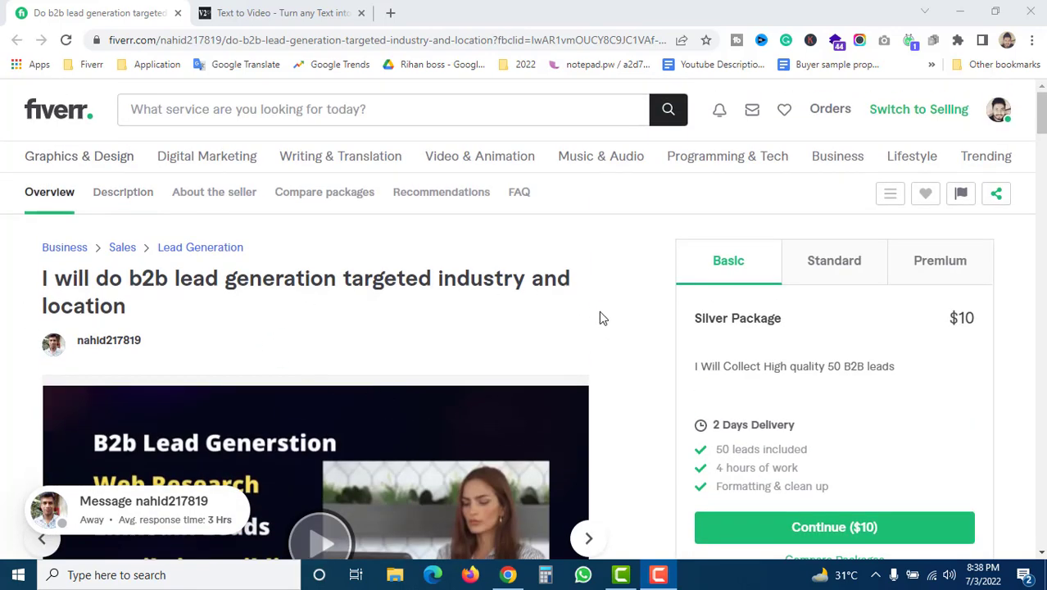
View the next image in the gig's gallery and return to the video cover
{"action": "scroll", "coordinate": [606, 324], "scroll_direction": "down", "scroll_amount": 4}
{"action": "scroll", "coordinate": [618, 329], "scroll_direction": "up", "scroll_amount": 2}
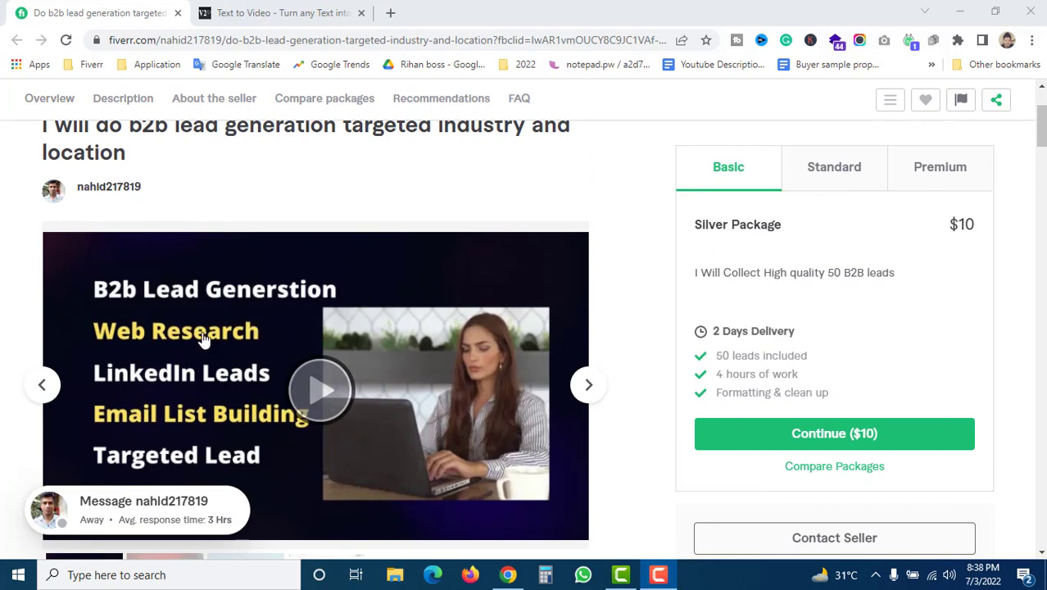
{"action": "scroll", "coordinate": [203, 340], "scroll_direction": "down", "scroll_amount": 2}
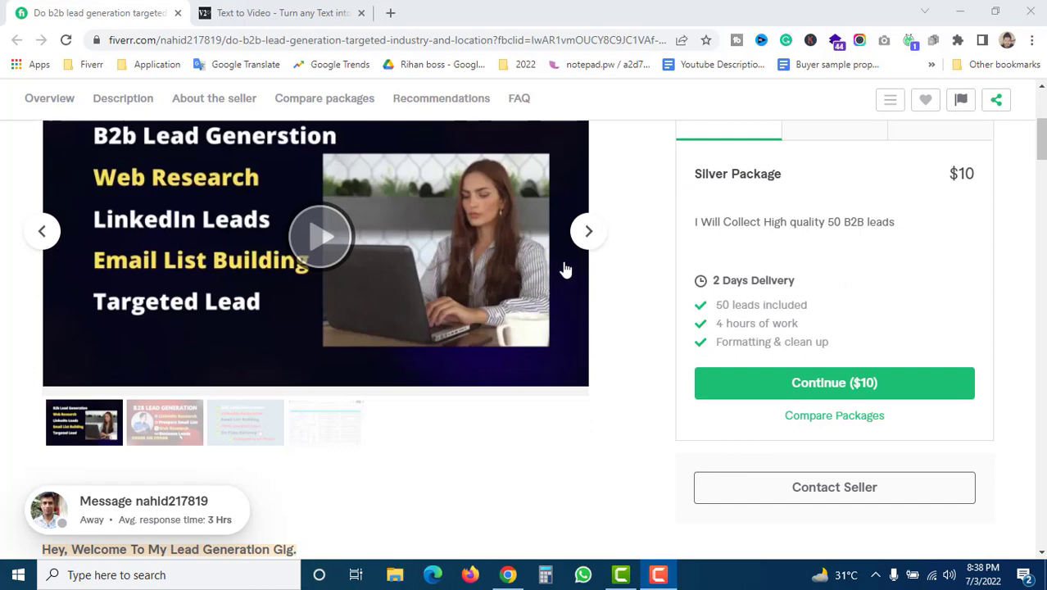
{"action": "left_click", "coordinate": [589, 233]}
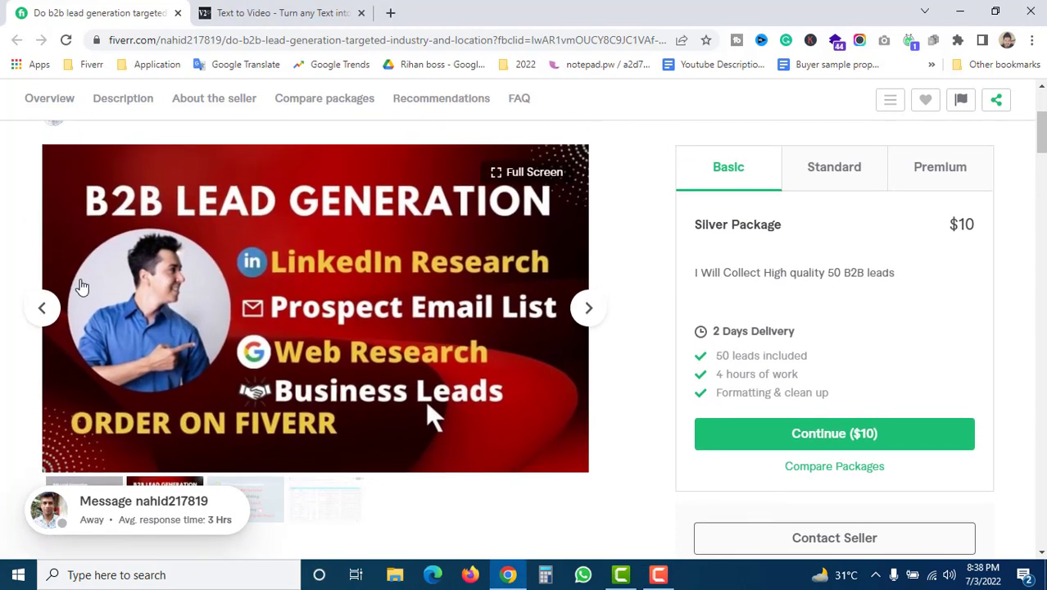
{"action": "left_click", "coordinate": [45, 309]}
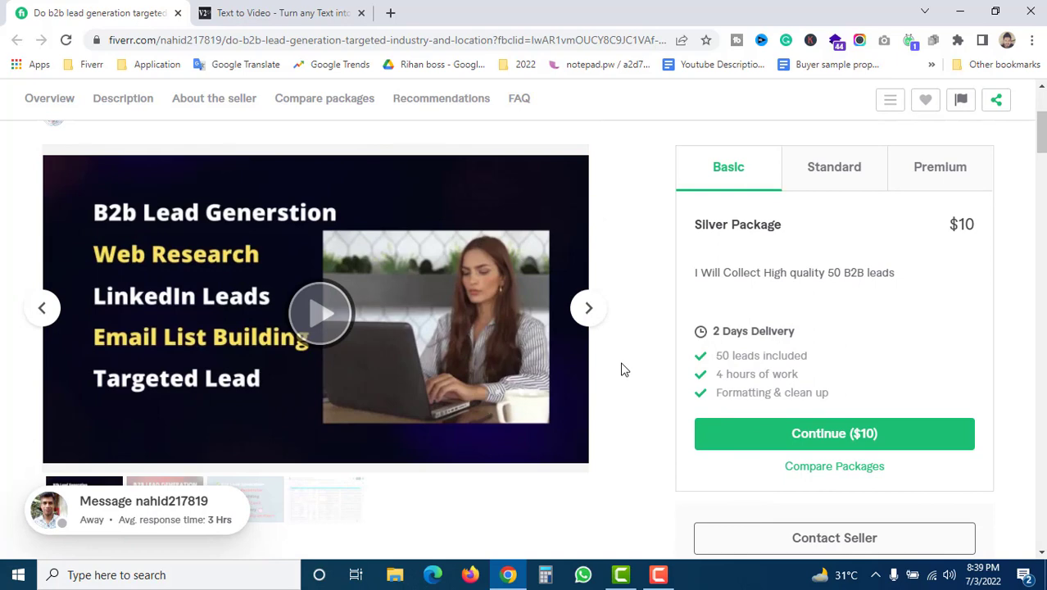
{"action": "scroll", "coordinate": [623, 370], "scroll_direction": "down", "scroll_amount": 2}
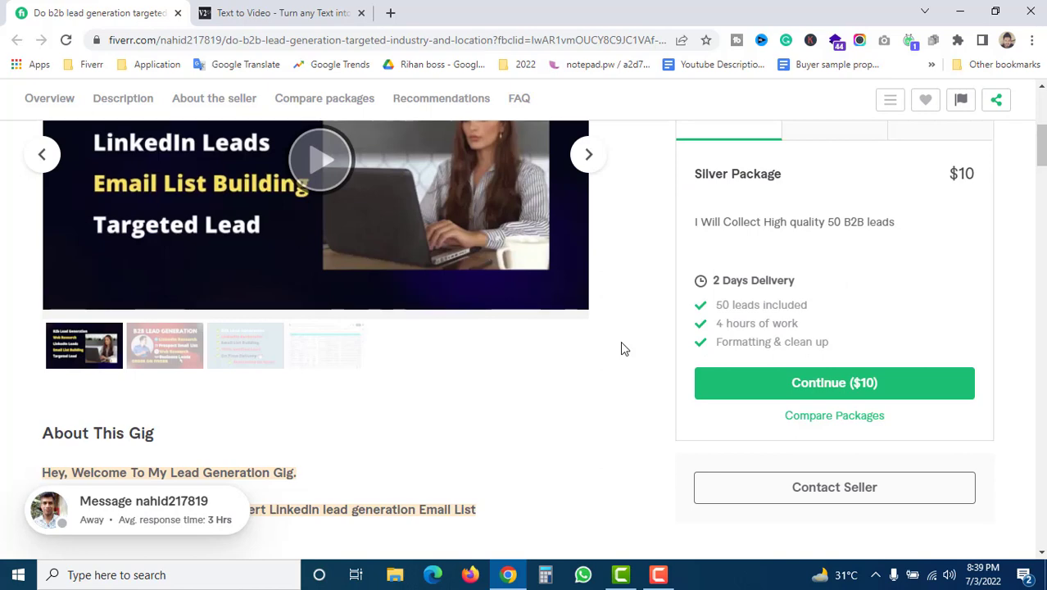
{"action": "scroll", "coordinate": [621, 341], "scroll_direction": "down", "scroll_amount": 3}
Switch to the voice2v.com Text to Video page and examine its text, effect and background options
{"action": "key", "text": "ctrl+Tab"}
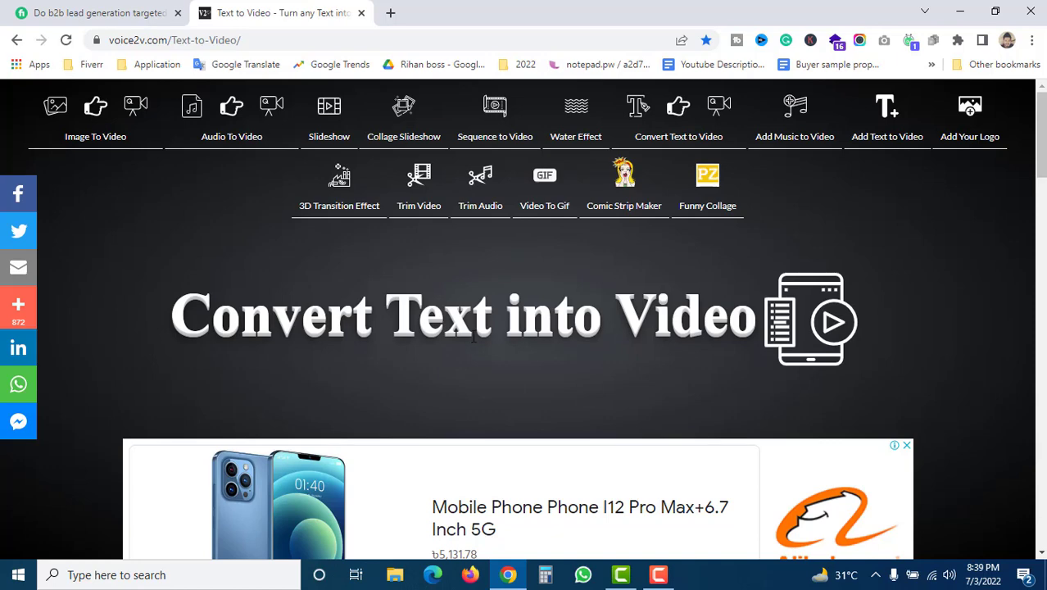
{"action": "scroll", "coordinate": [599, 320], "scroll_direction": "down", "scroll_amount": 8}
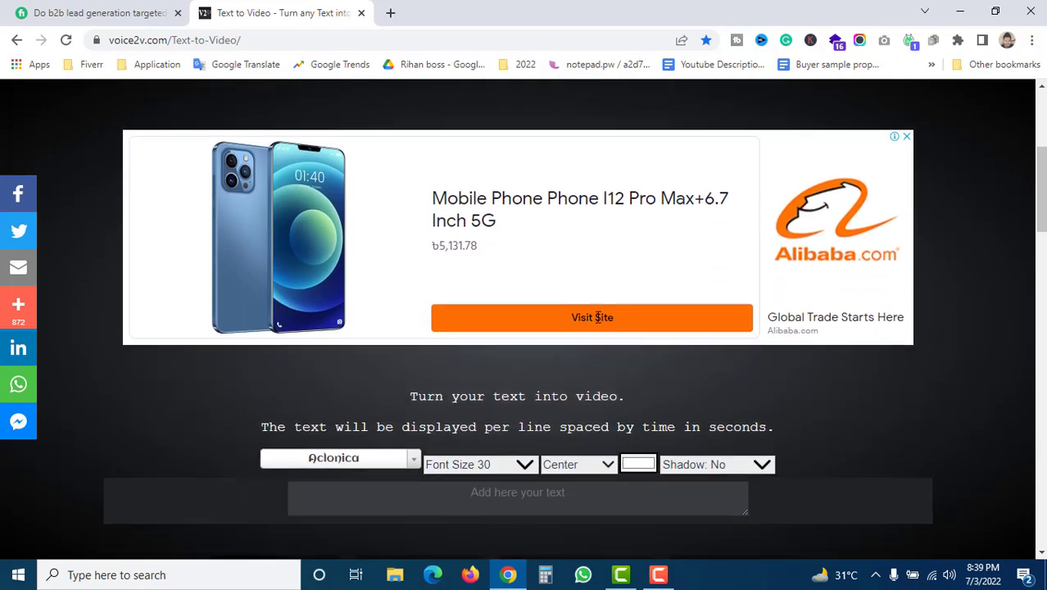
{"action": "scroll", "coordinate": [599, 319], "scroll_direction": "down", "scroll_amount": 10}
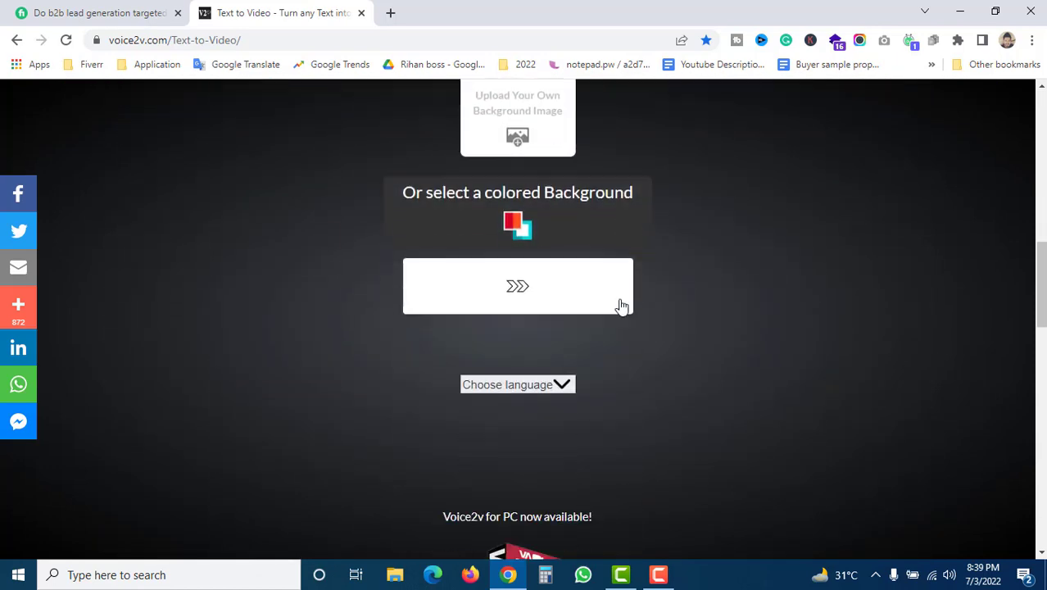
{"action": "scroll", "coordinate": [642, 315], "scroll_direction": "up", "scroll_amount": 15}
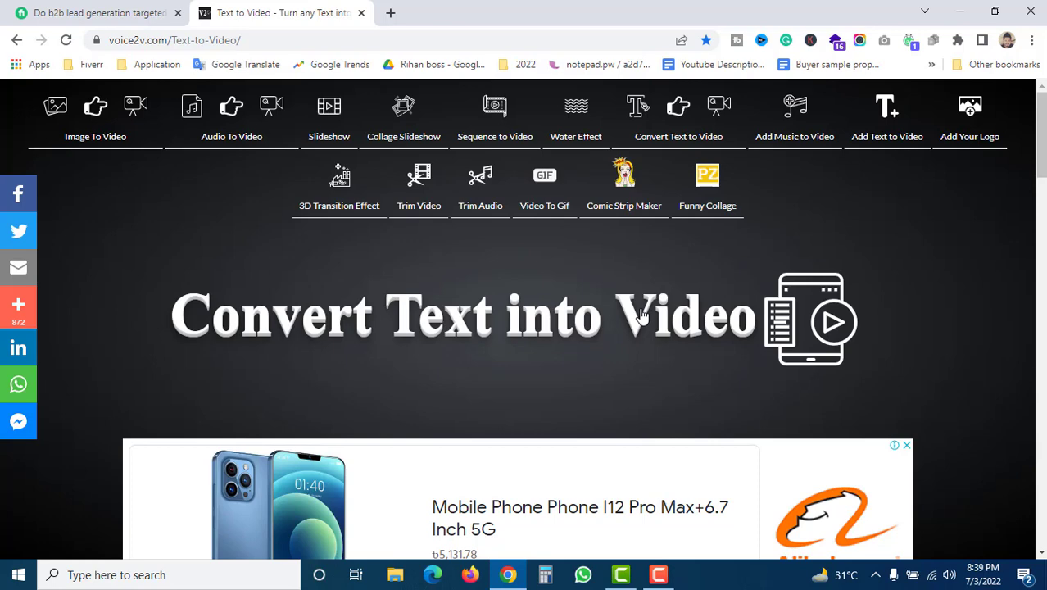
Copy the Fiverr gig's description text, through the closing line "More Tools Comes"
{"action": "left_click", "coordinate": [105, 12]}
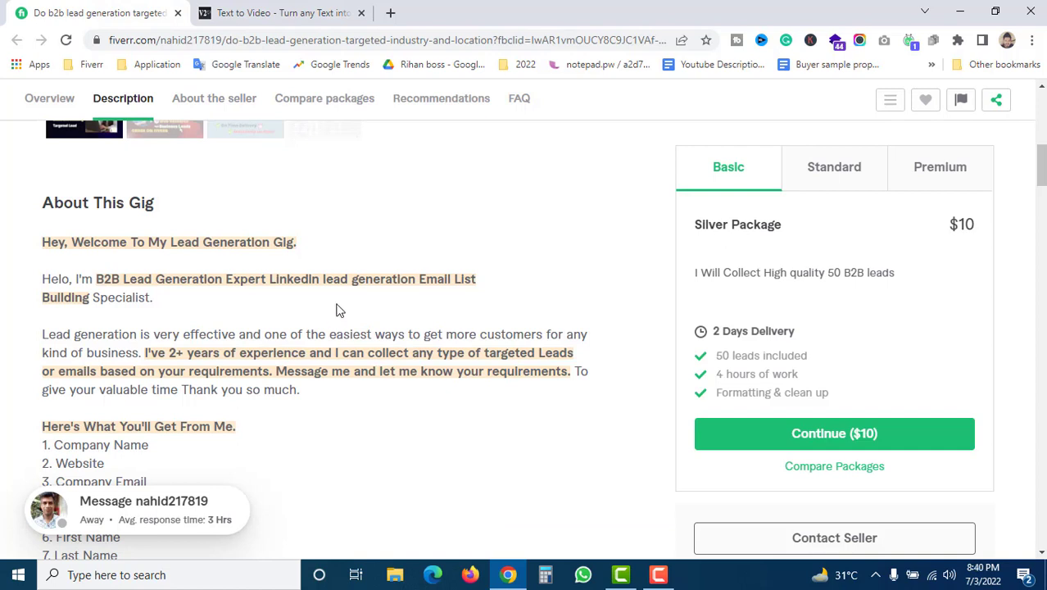
{"action": "scroll", "coordinate": [378, 326], "scroll_direction": "down", "scroll_amount": 2}
{"action": "scroll", "coordinate": [379, 328], "scroll_direction": "up", "scroll_amount": 1}
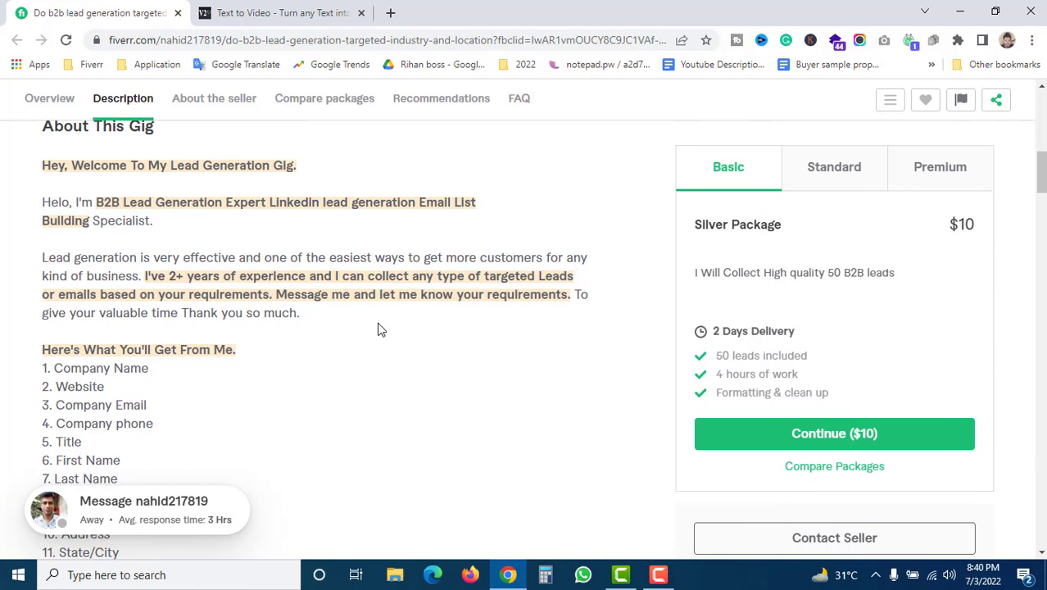
{"action": "left_click_drag", "start_coordinate": [379, 330], "coordinate": [182, 293]}
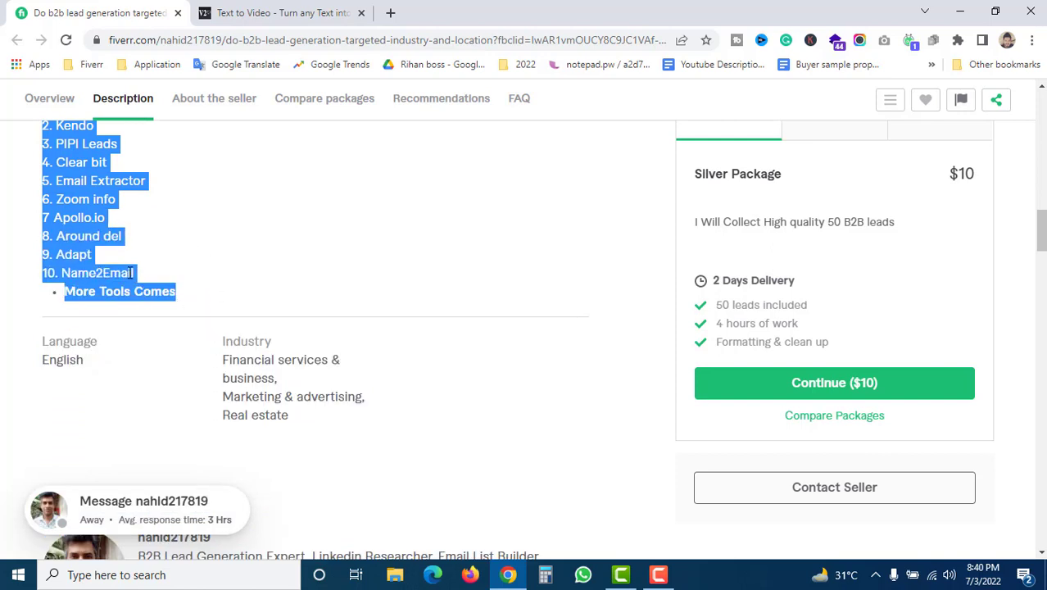
{"action": "right_click", "coordinate": [129, 274]}
{"action": "left_click", "coordinate": [167, 284]}
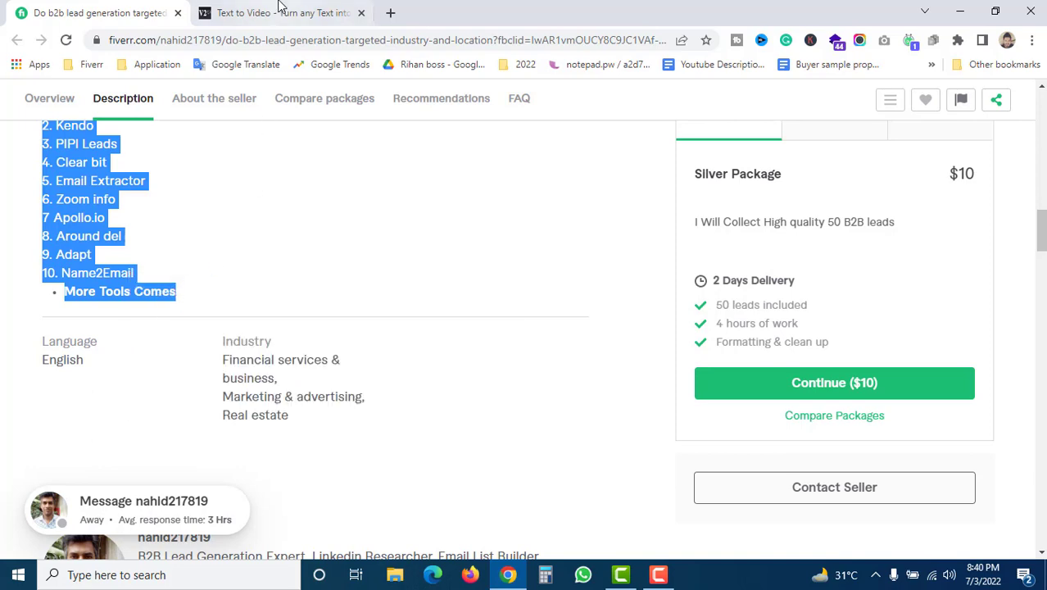
On the voice2v.com Text to Video page, set the text's font size to 40 and its font to Allerta
{"action": "left_click", "coordinate": [278, 11]}
{"action": "scroll", "coordinate": [550, 299], "scroll_direction": "down", "scroll_amount": 5}
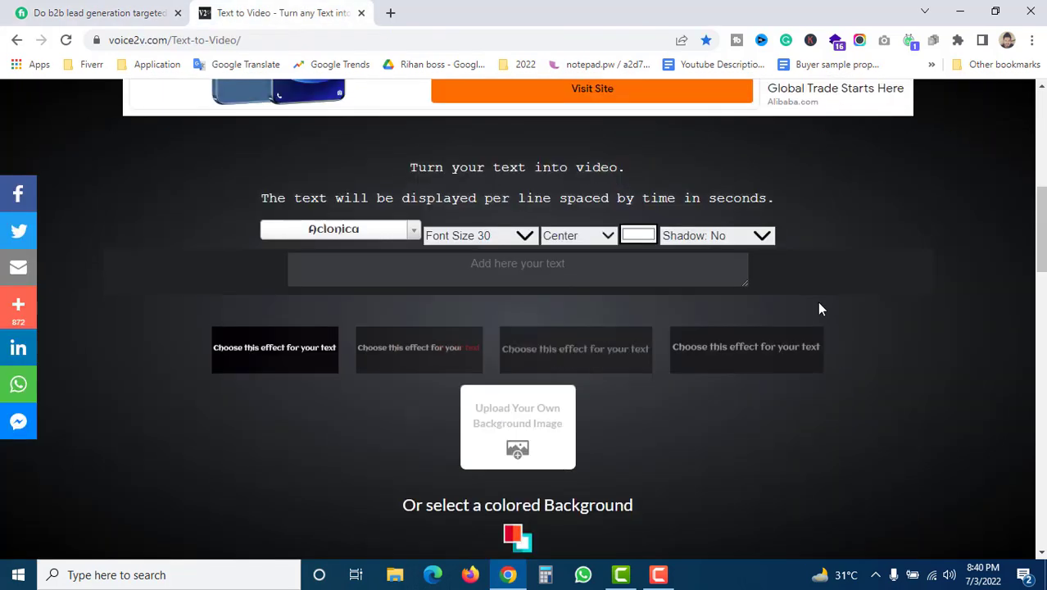
{"action": "left_click", "coordinate": [517, 237]}
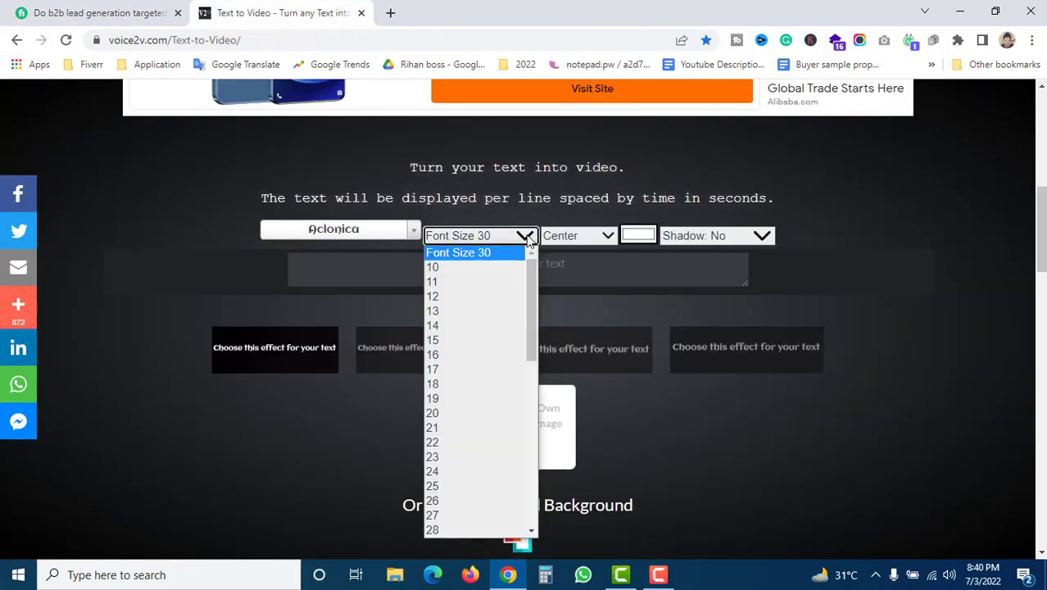
{"action": "scroll", "coordinate": [496, 380], "scroll_direction": "down", "scroll_amount": 4}
{"action": "left_click", "coordinate": [492, 361]}
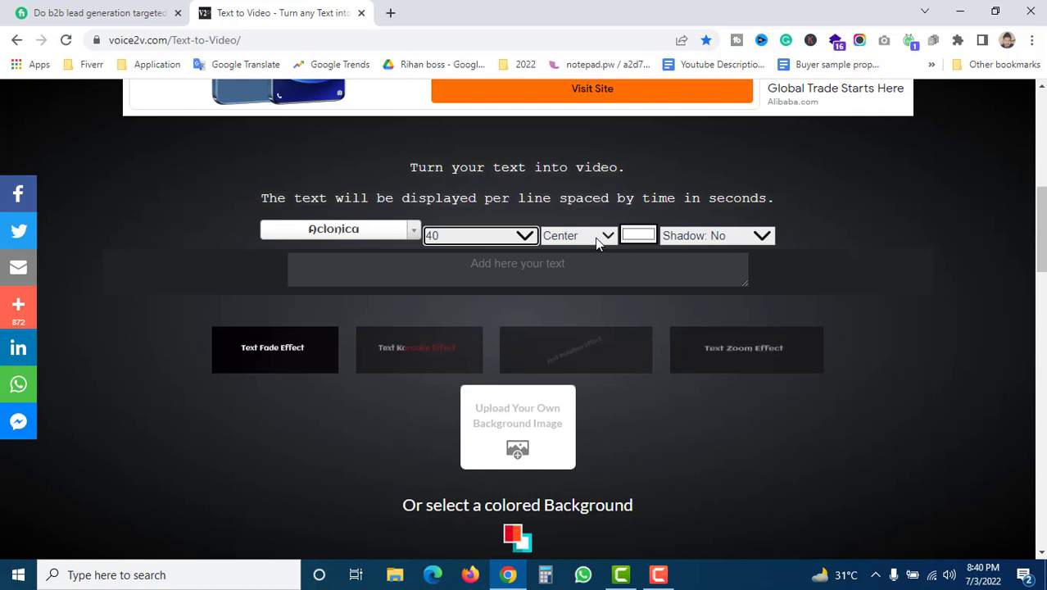
{"action": "left_click", "coordinate": [414, 232]}
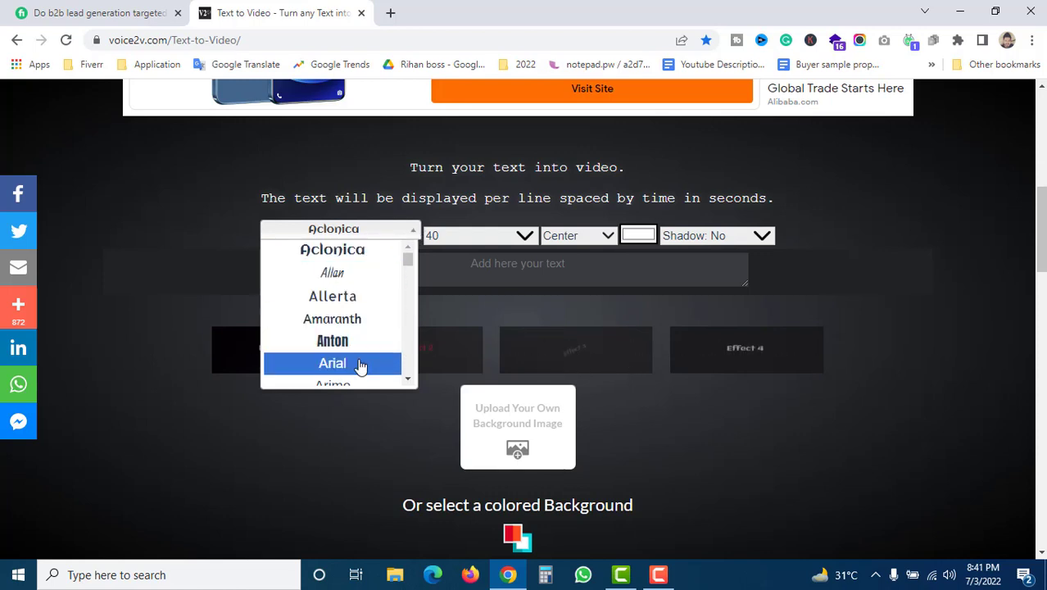
{"action": "left_click", "coordinate": [353, 298]}
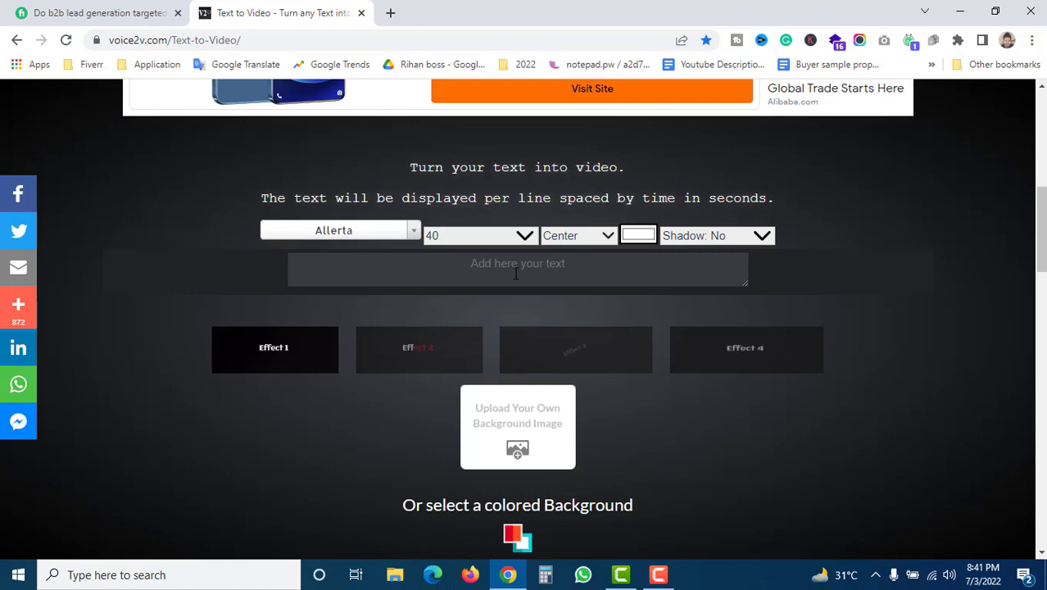
Paste the copied gig description into the video's text box
{"action": "left_click", "coordinate": [504, 269]}
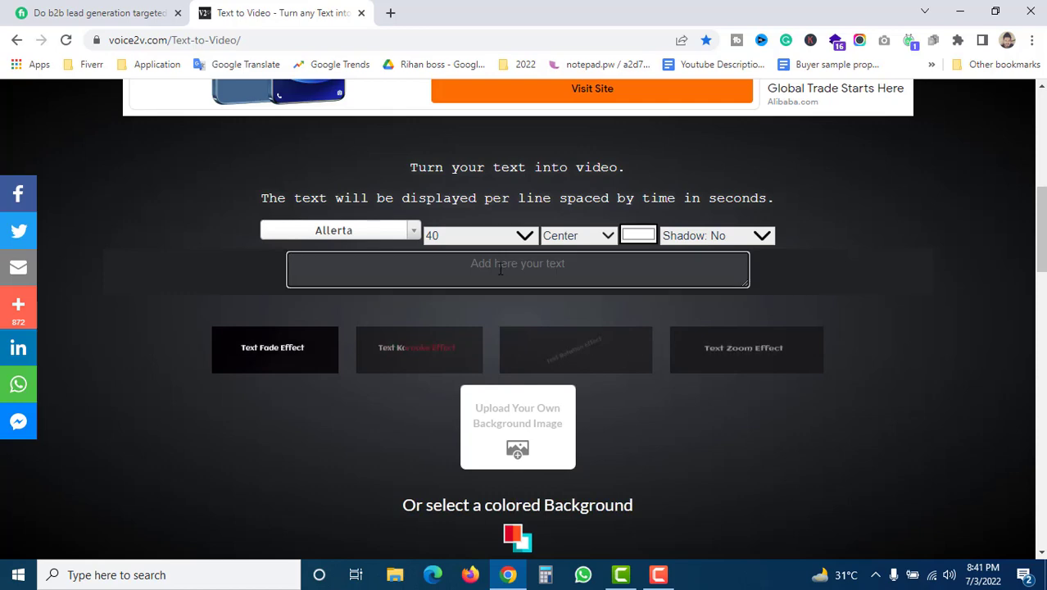
{"action": "right_click", "coordinate": [500, 270]}
{"action": "left_click", "coordinate": [538, 390]}
Delete the cut-off last line "More Tools Com" from the pasted text
{"action": "scroll", "coordinate": [579, 286], "scroll_direction": "down", "scroll_amount": 10}
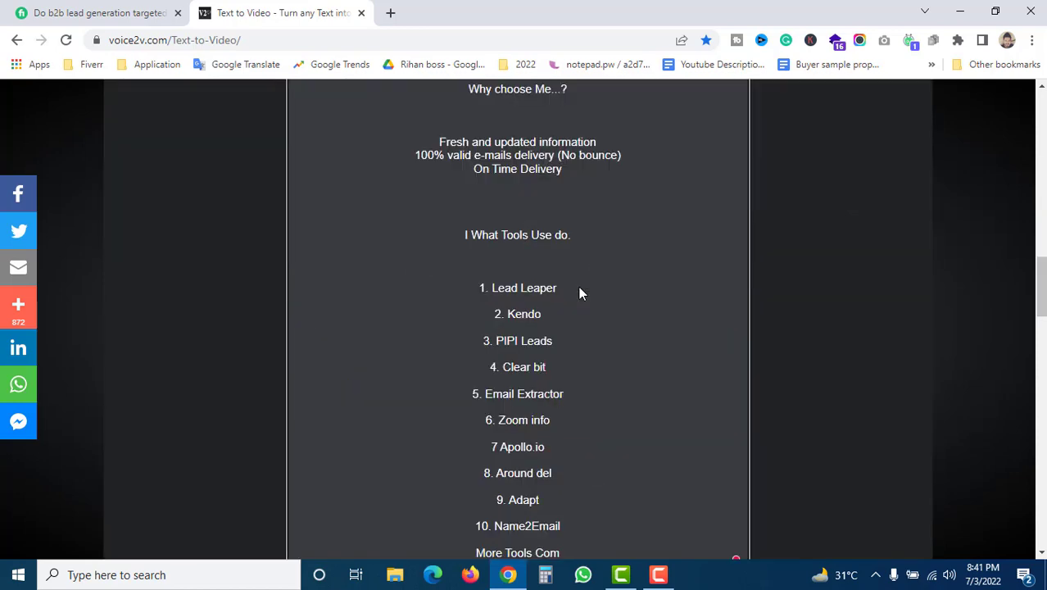
{"action": "scroll", "coordinate": [578, 286], "scroll_direction": "up", "scroll_amount": 10}
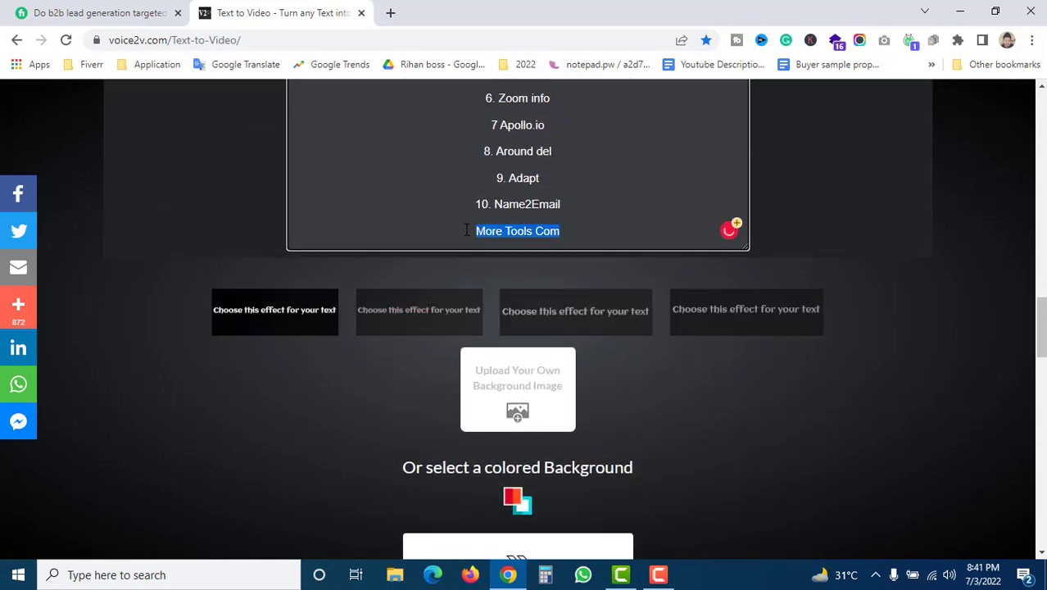
{"action": "scroll", "coordinate": [466, 230], "scroll_direction": "down", "scroll_amount": 10}
{"action": "scroll", "coordinate": [466, 229], "scroll_direction": "up", "scroll_amount": 10}
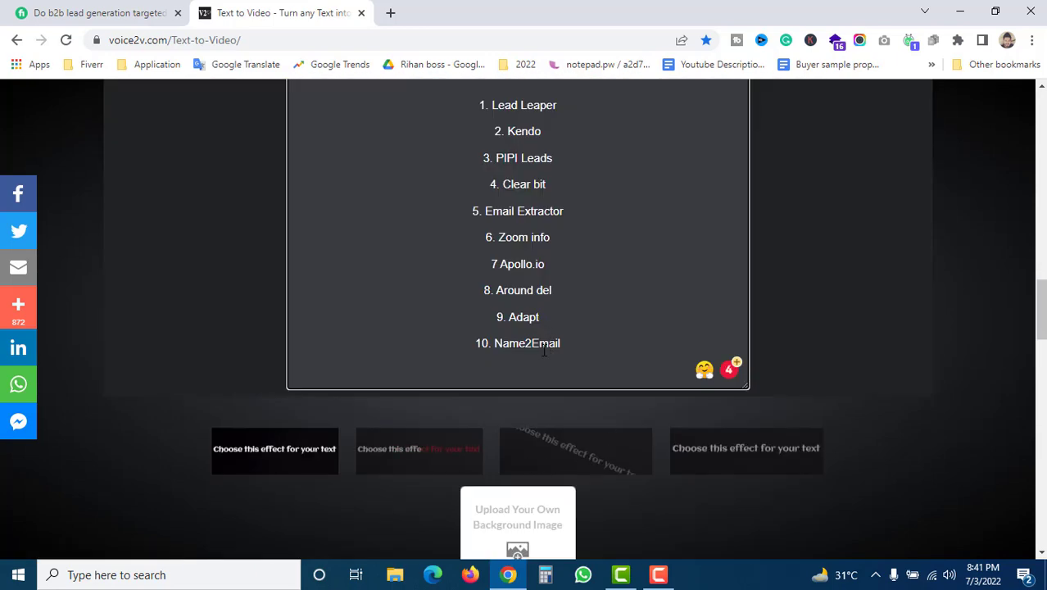
Review the pasted text back to its opening paragraphs and check a flagged grammar suggestion
{"action": "scroll", "coordinate": [600, 336], "scroll_direction": "up", "scroll_amount": 8}
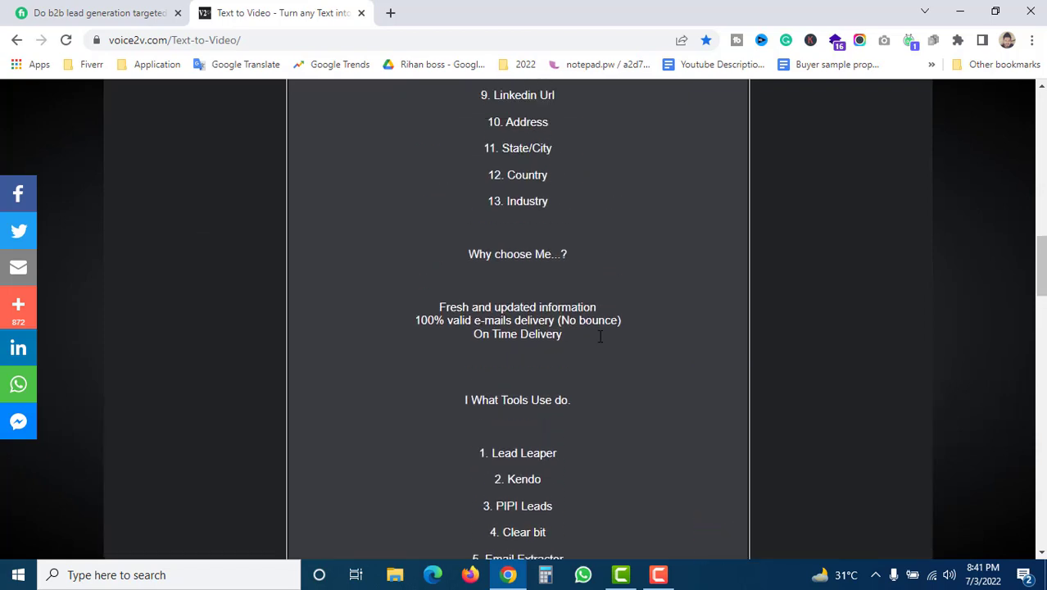
{"action": "scroll", "coordinate": [603, 336], "scroll_direction": "up", "scroll_amount": 2}
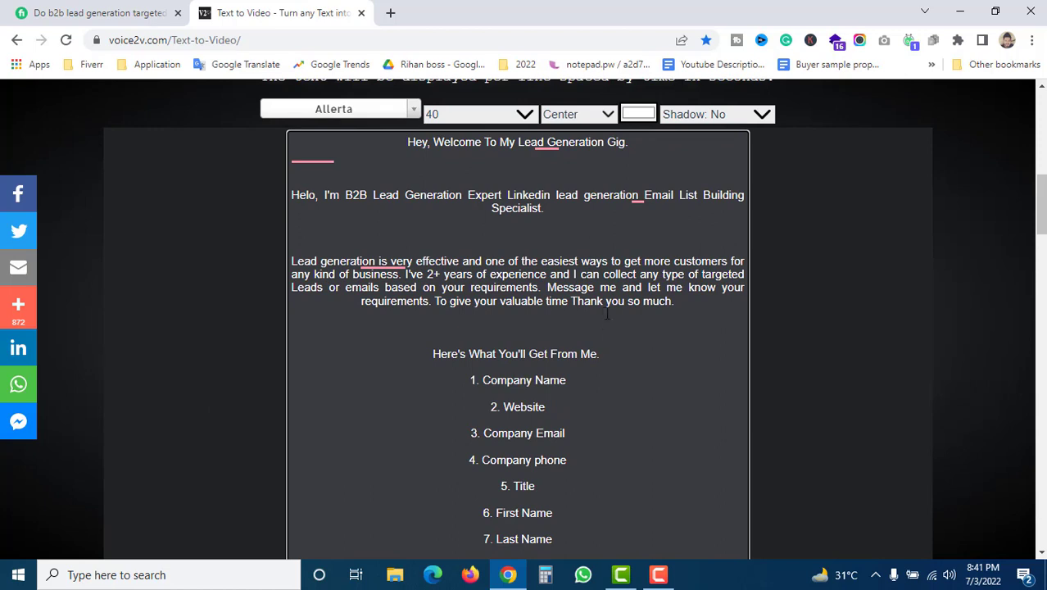
{"action": "mouse_move", "coordinate": [640, 190]}
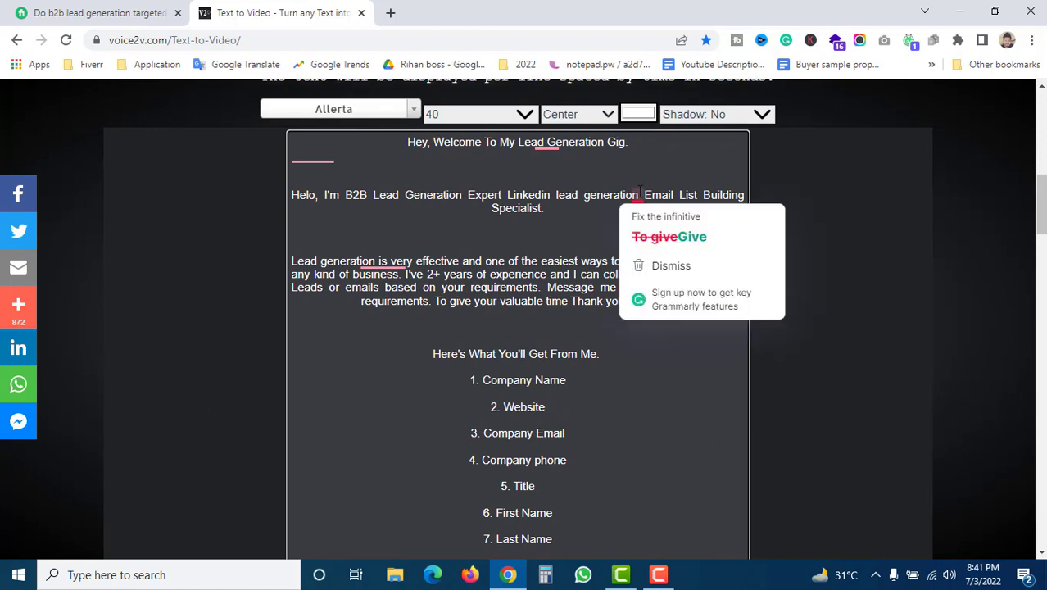
Apply the suggested grammar corrections "Give", "and Linkedin" and "Hello" in the opening paragraphs and clear the remaining flagged suggestion
{"action": "left_click", "coordinate": [682, 237]}
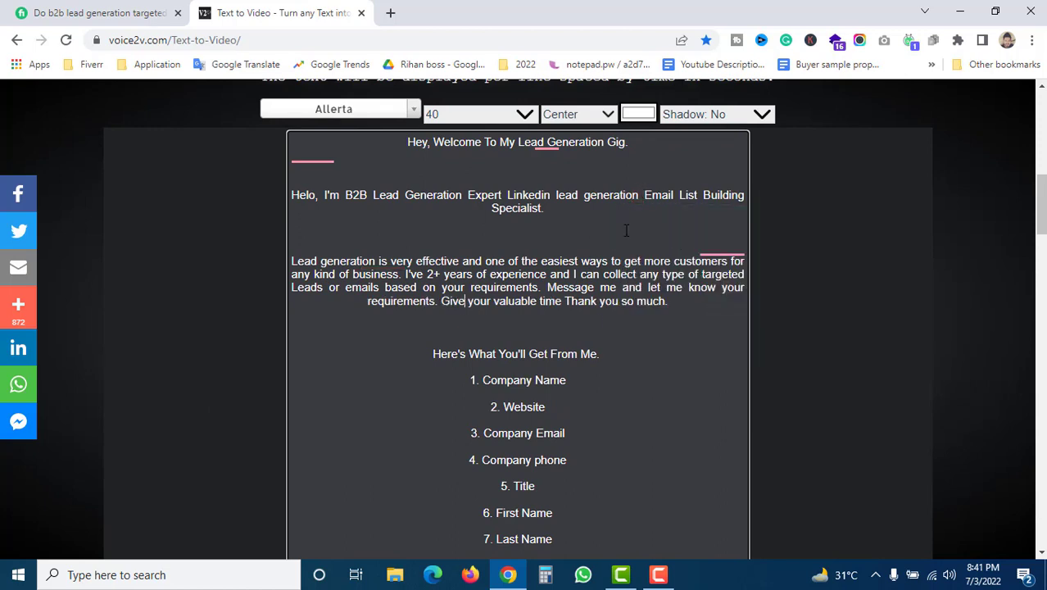
{"action": "mouse_move", "coordinate": [322, 160]}
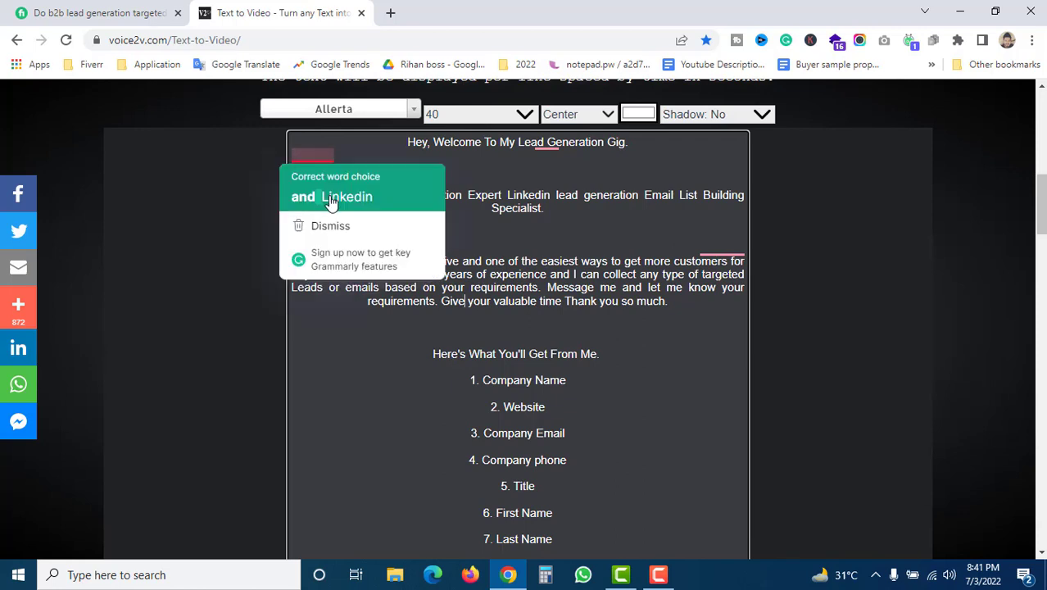
{"action": "left_click", "coordinate": [330, 198]}
{"action": "mouse_move", "coordinate": [531, 150]}
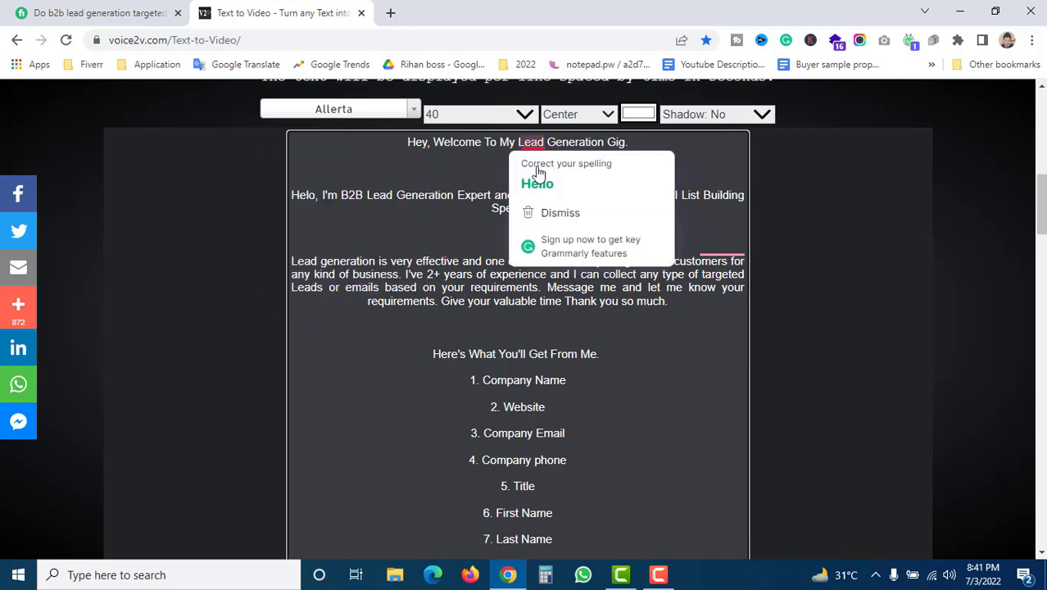
{"action": "left_click", "coordinate": [535, 180]}
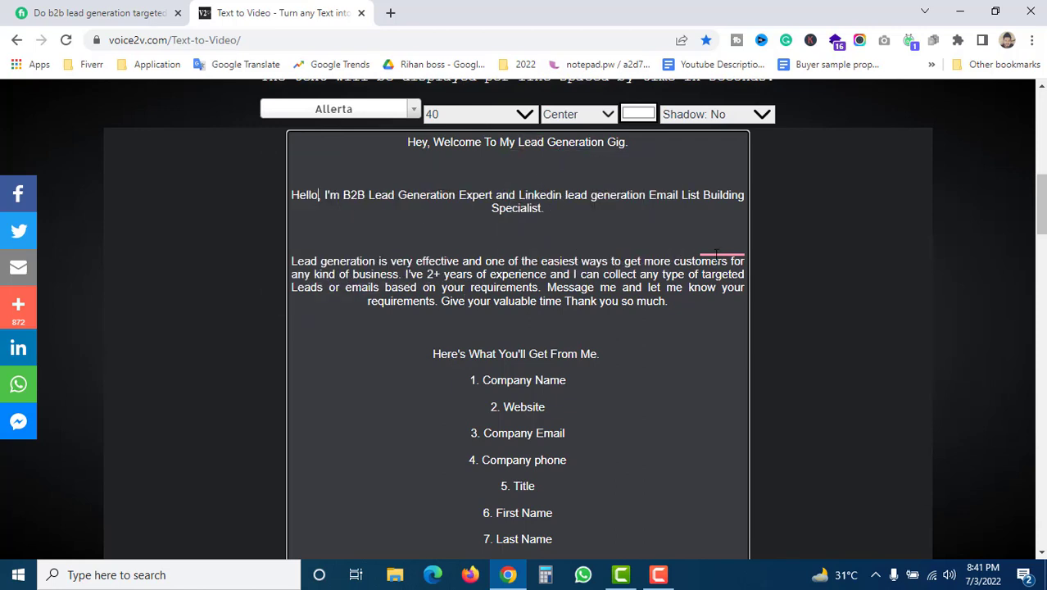
{"action": "mouse_move", "coordinate": [716, 253]}
{"action": "left_click", "coordinate": [730, 305]}
Choose the Text Karaoke Effect for the video's text
{"action": "scroll", "coordinate": [626, 350], "scroll_direction": "down", "scroll_amount": 2}
{"action": "scroll", "coordinate": [626, 350], "scroll_direction": "down", "scroll_amount": 3}
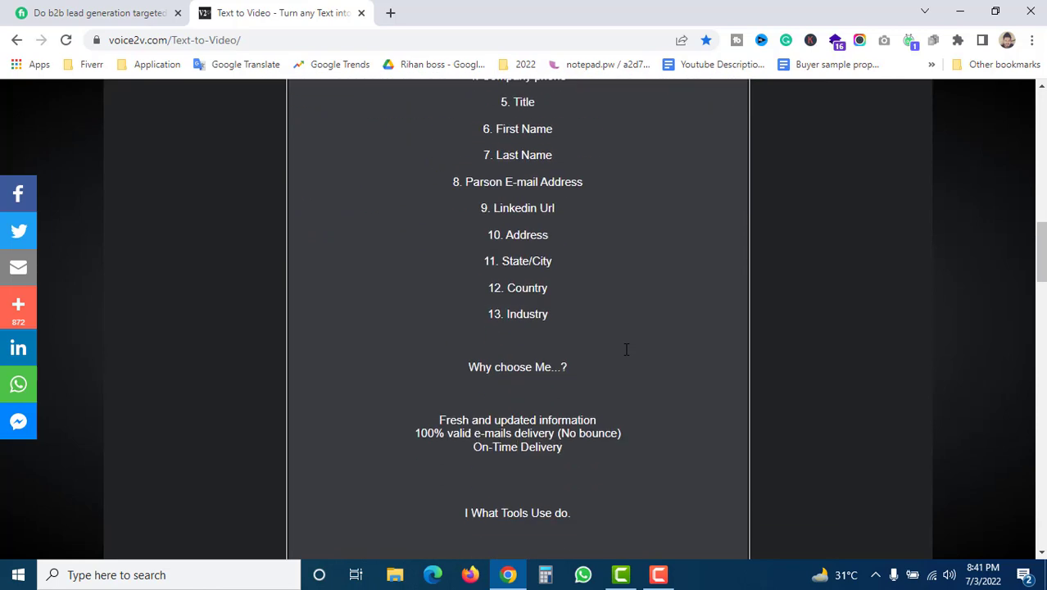
{"action": "scroll", "coordinate": [626, 350], "scroll_direction": "down", "scroll_amount": 6}
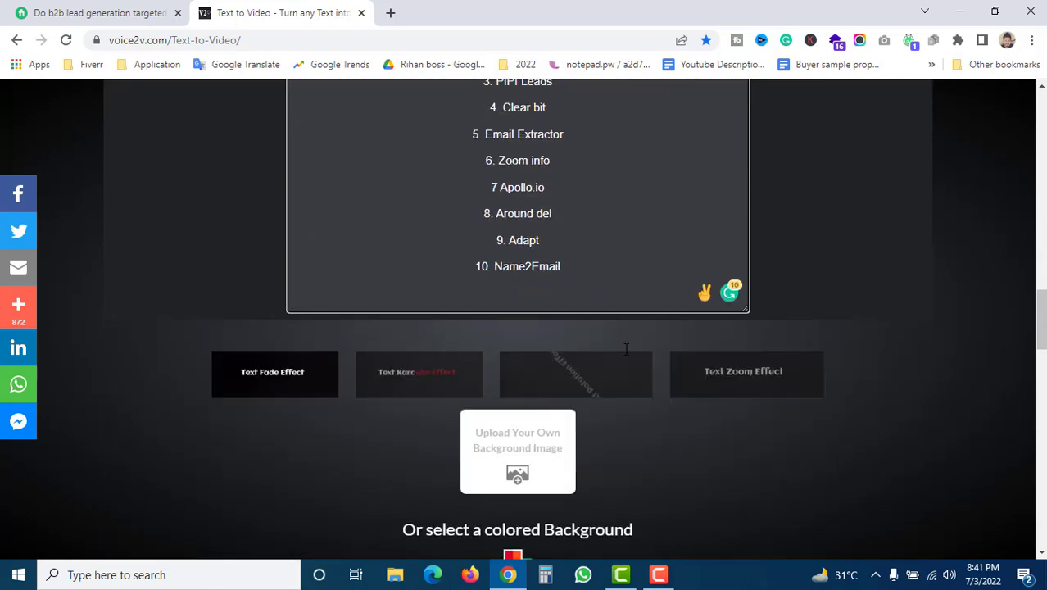
{"action": "scroll", "coordinate": [626, 353], "scroll_direction": "up", "scroll_amount": 4}
{"action": "scroll", "coordinate": [626, 356], "scroll_direction": "up", "scroll_amount": 10}
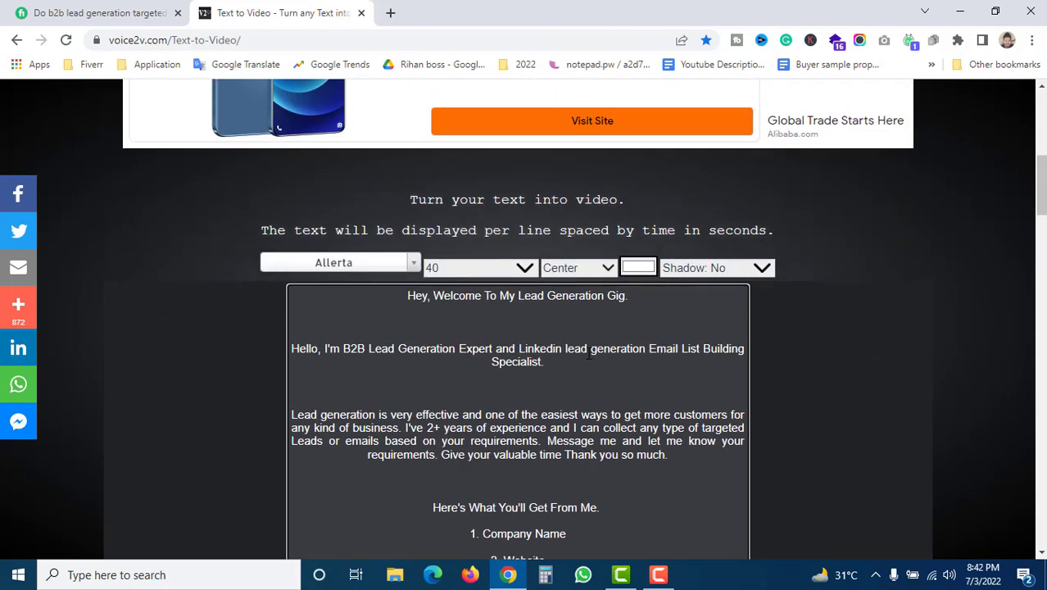
{"action": "scroll", "coordinate": [612, 344], "scroll_direction": "down", "scroll_amount": 13}
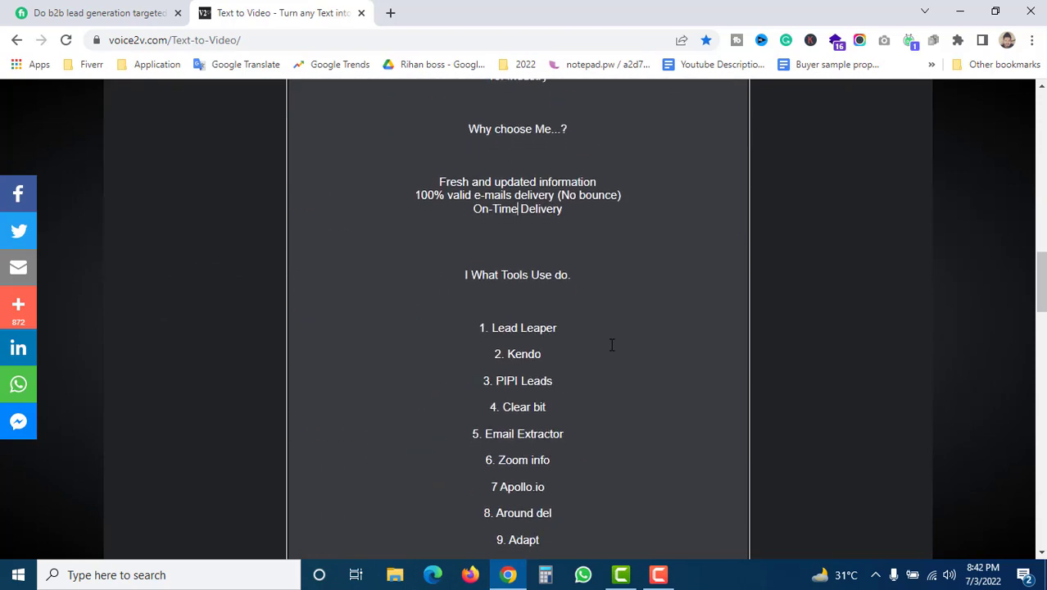
{"action": "scroll", "coordinate": [557, 295], "scroll_direction": "down", "scroll_amount": 2}
{"action": "left_click", "coordinate": [428, 306]}
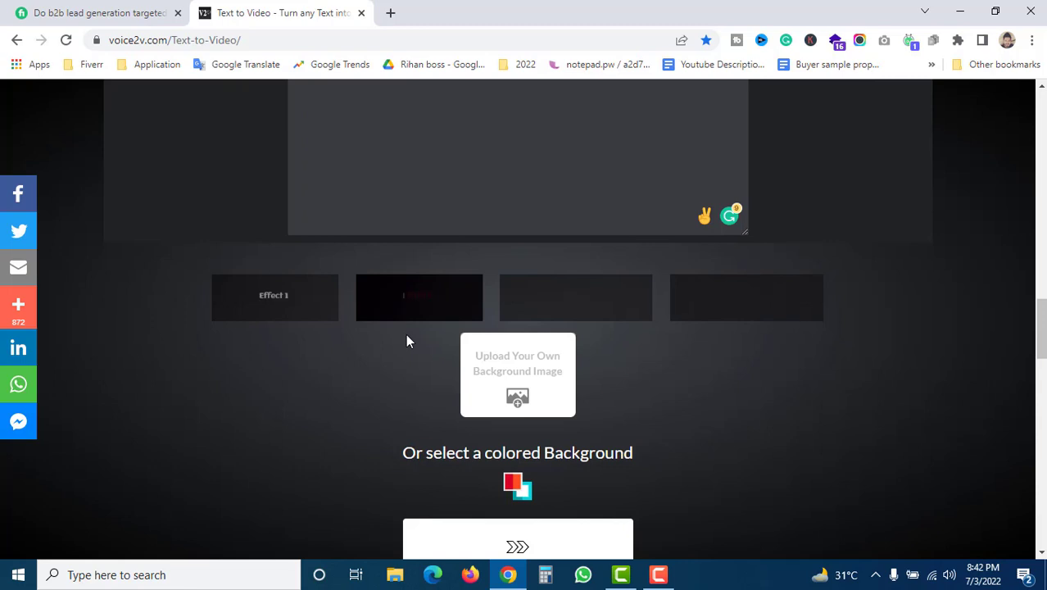
Enable a colored background and set its first gradient color to yellow FFDF2A
{"action": "scroll", "coordinate": [407, 341], "scroll_direction": "down", "scroll_amount": 2}
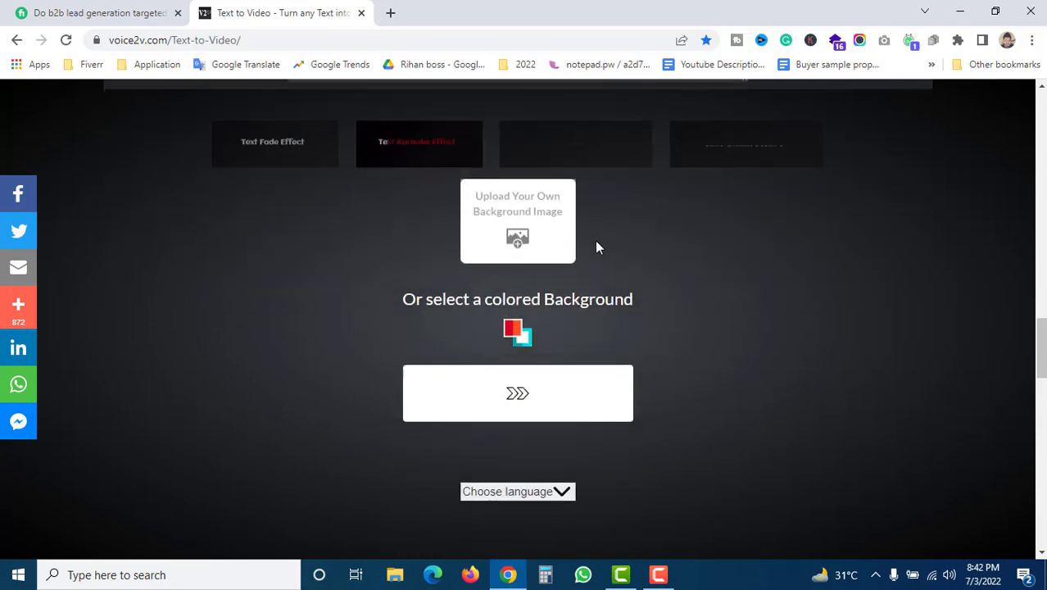
{"action": "scroll", "coordinate": [577, 279], "scroll_direction": "up", "scroll_amount": 5}
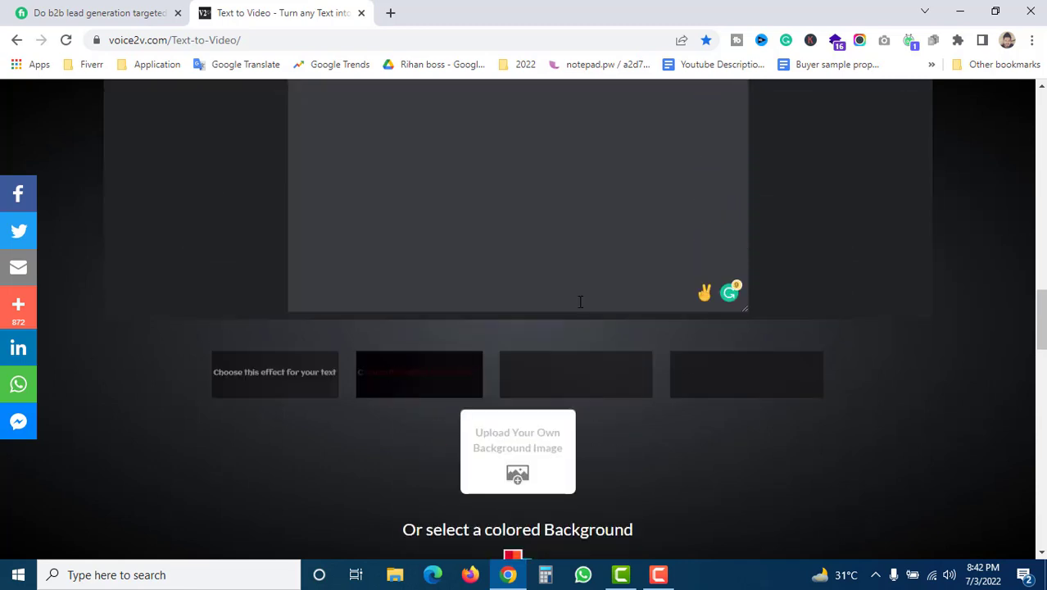
{"action": "scroll", "coordinate": [580, 290], "scroll_direction": "up", "scroll_amount": 3}
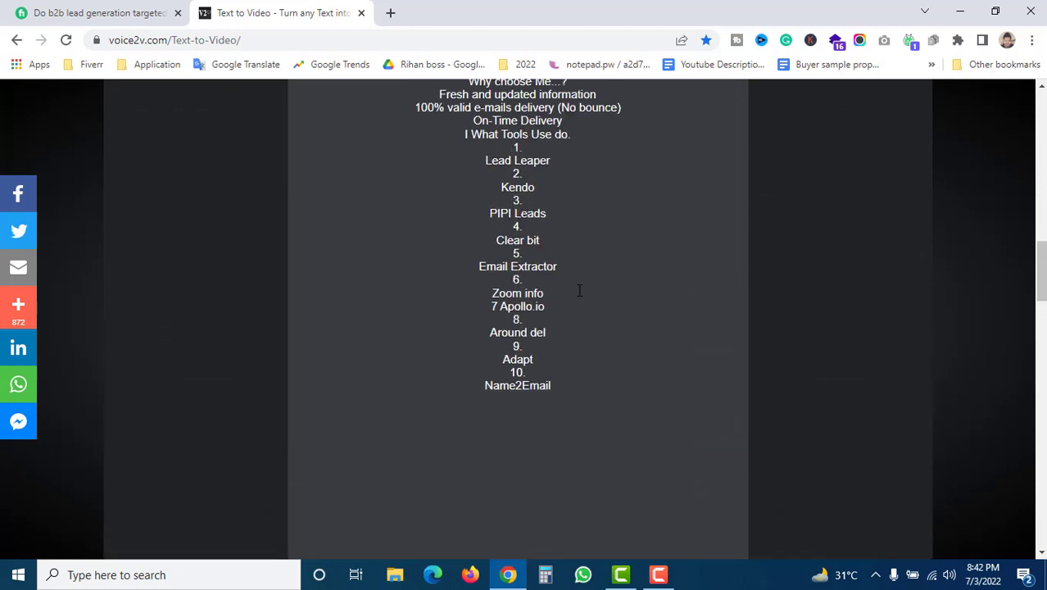
{"action": "scroll", "coordinate": [579, 290], "scroll_direction": "down", "scroll_amount": 7}
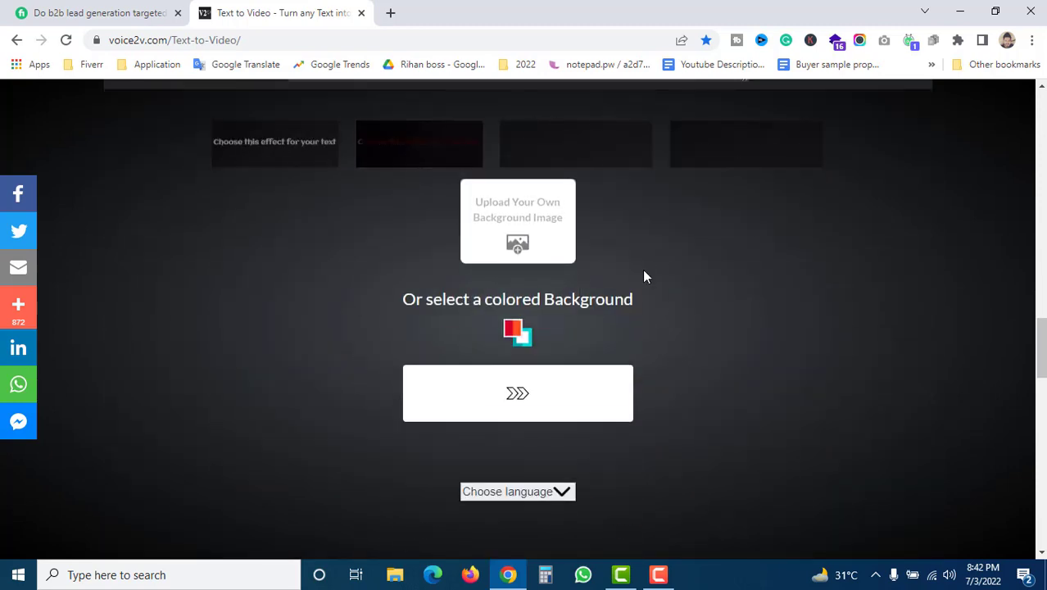
{"action": "left_click", "coordinate": [513, 329]}
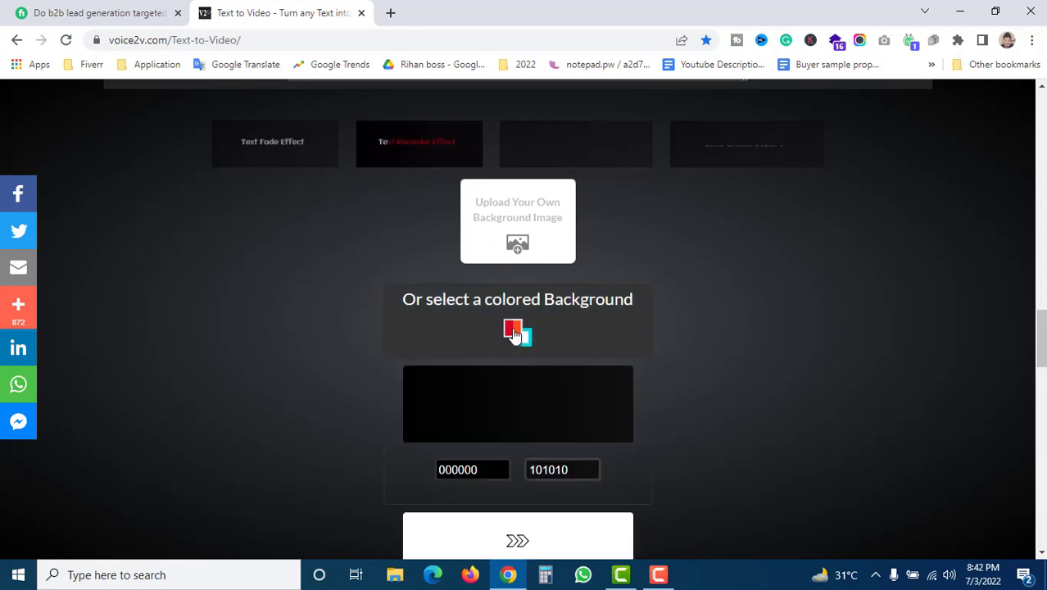
{"action": "scroll", "coordinate": [532, 326], "scroll_direction": "down", "scroll_amount": 1}
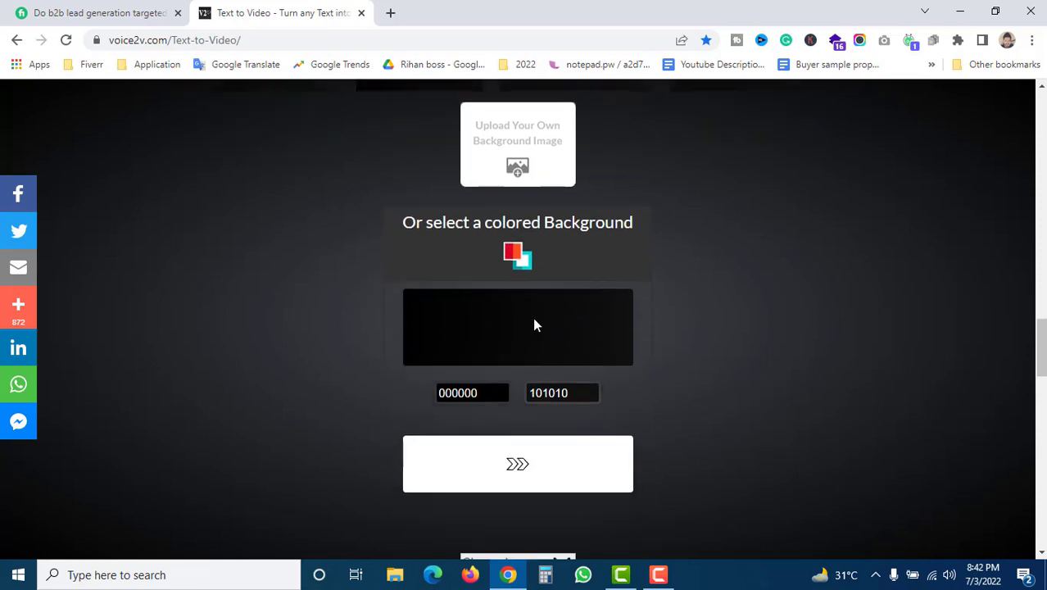
{"action": "left_click", "coordinate": [472, 393]}
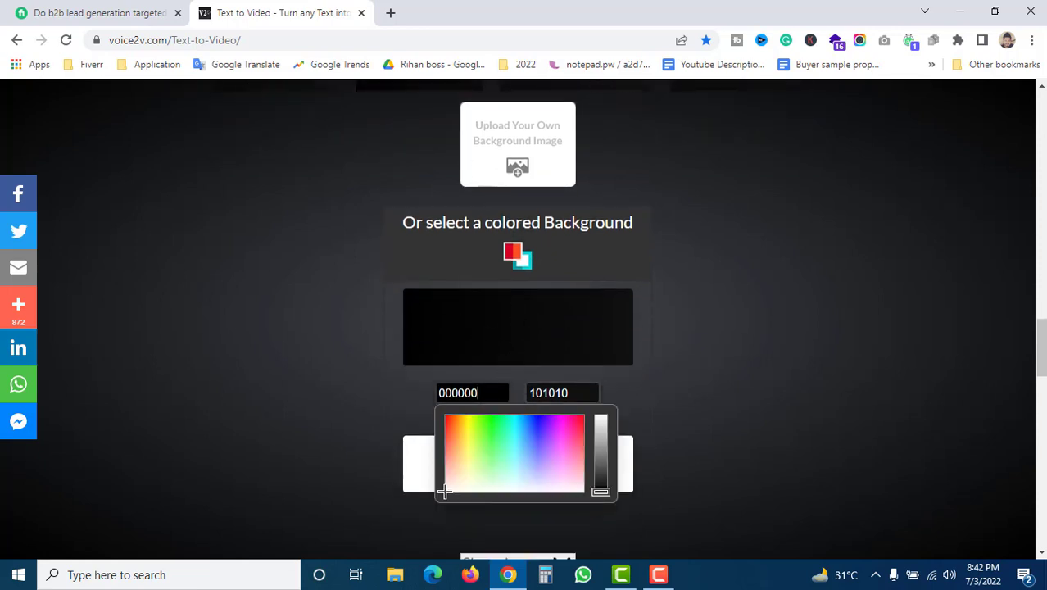
{"action": "left_click", "coordinate": [450, 483]}
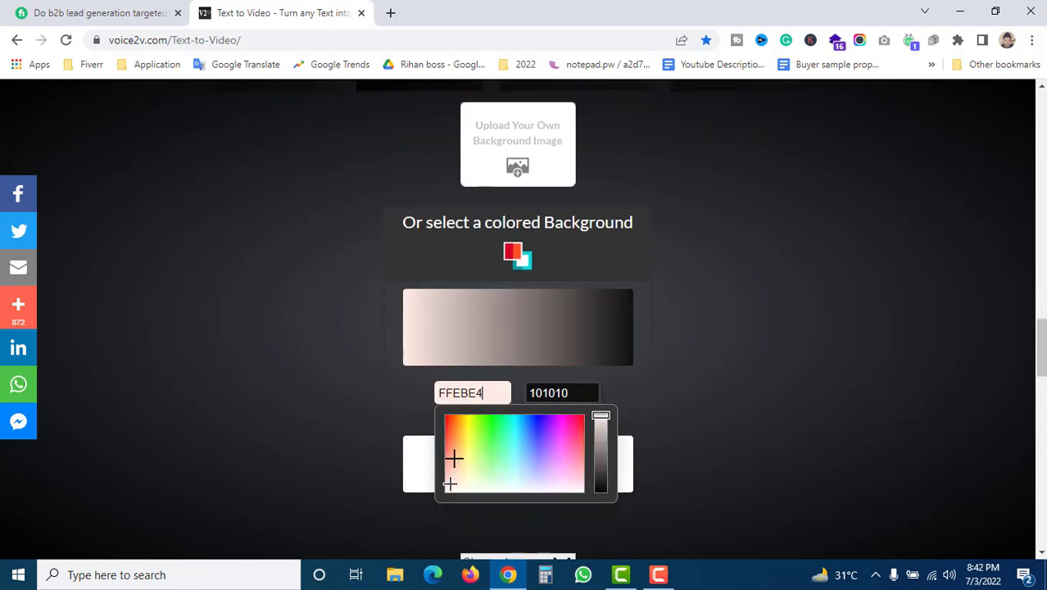
{"action": "left_click", "coordinate": [454, 446]}
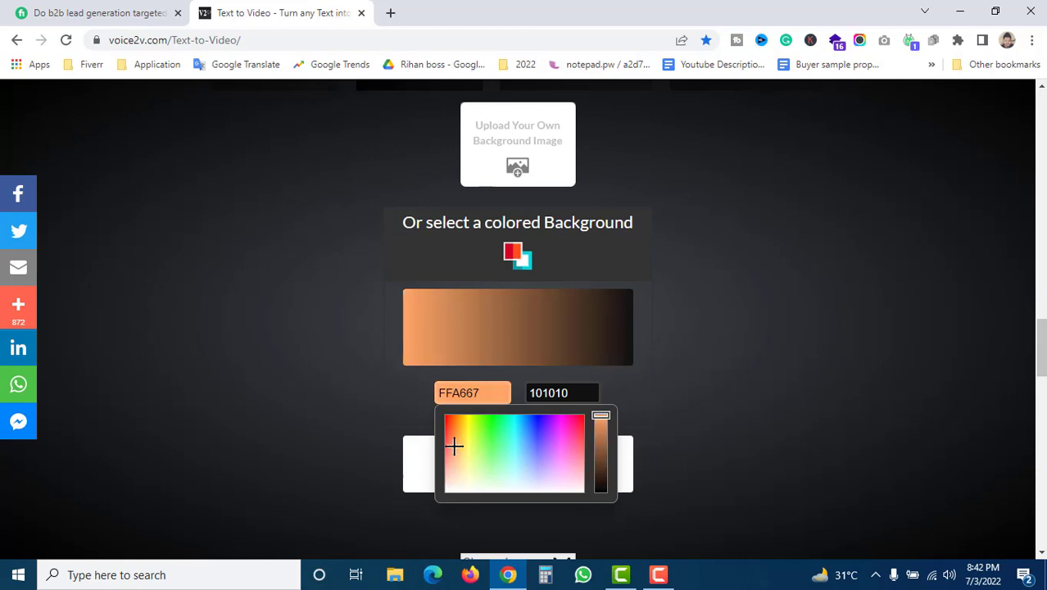
{"action": "left_click_drag", "start_coordinate": [455, 441], "coordinate": [464, 427]}
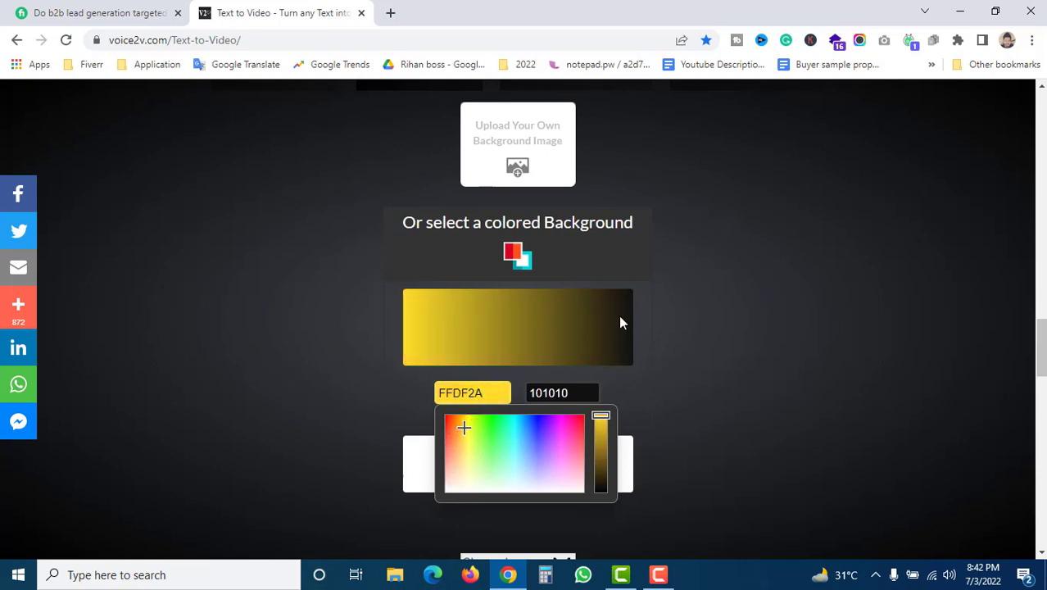
Set the background gradient's second color to bright pink FF4EAF
{"action": "left_click", "coordinate": [557, 393]}
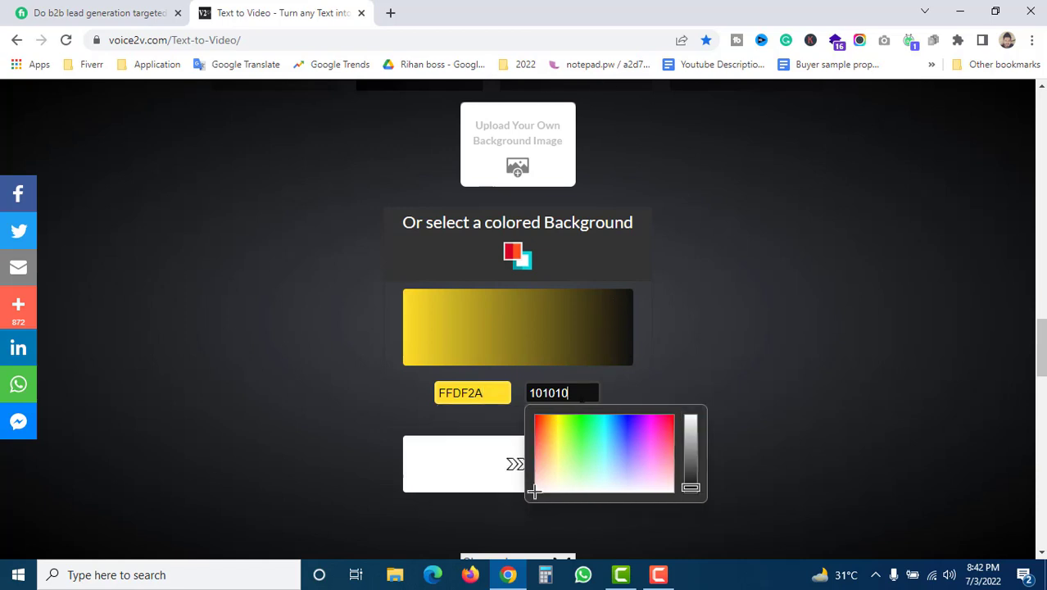
{"action": "left_click", "coordinate": [661, 438]}
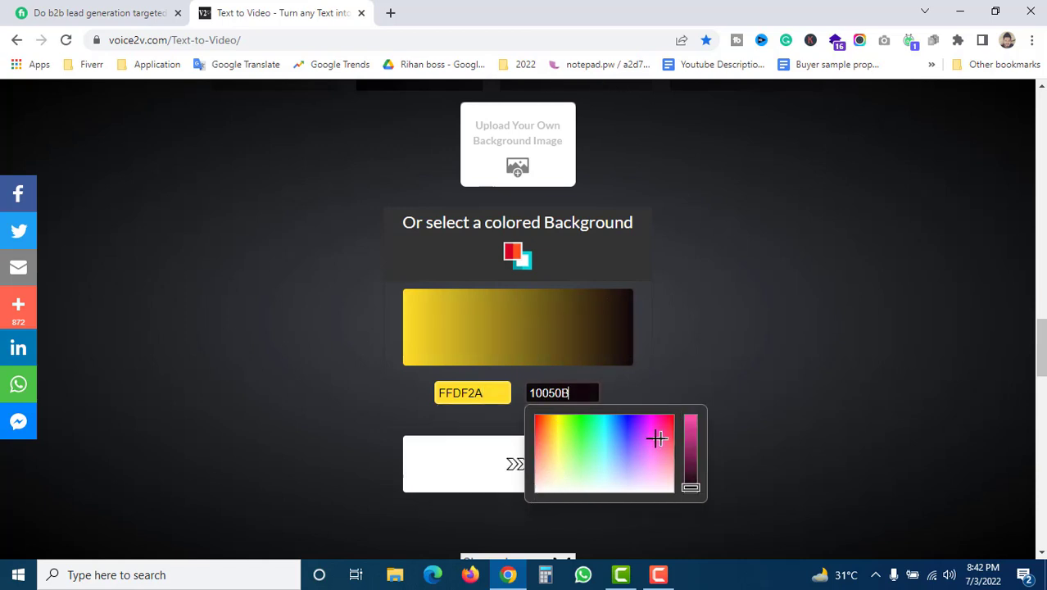
{"action": "left_click_drag", "start_coordinate": [693, 489], "coordinate": [694, 417]}
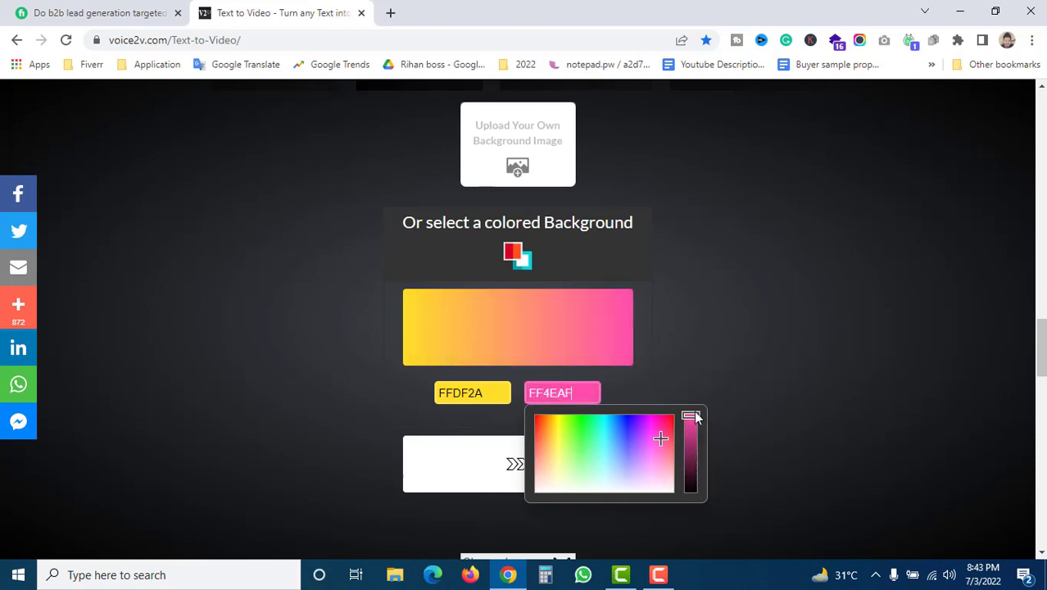
{"action": "left_click", "coordinate": [705, 344]}
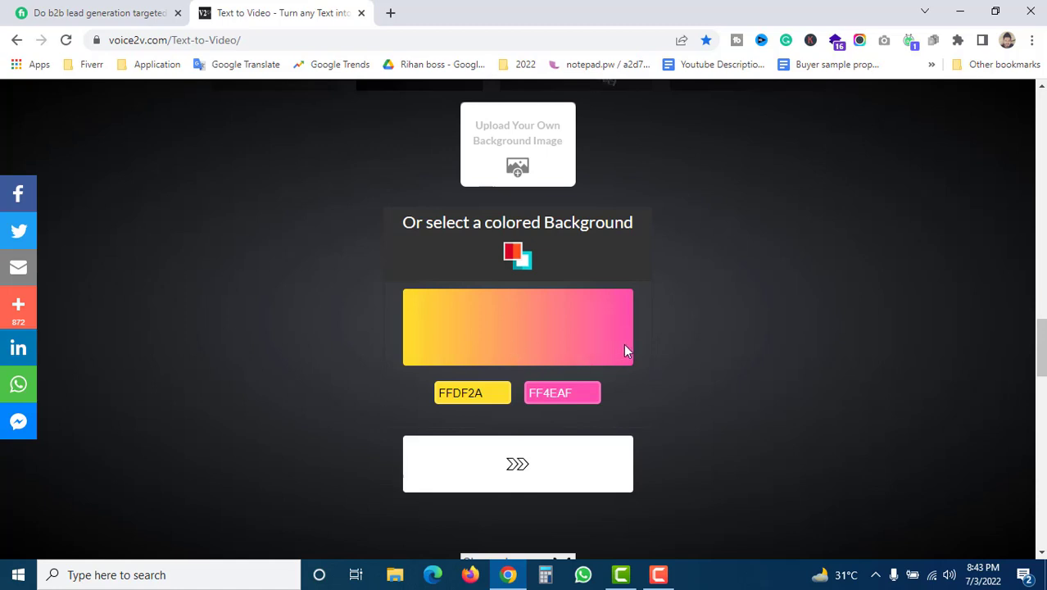
Proceed from the text and background settings to the video's audio and logo options
{"action": "scroll", "coordinate": [655, 378], "scroll_direction": "down", "scroll_amount": 2}
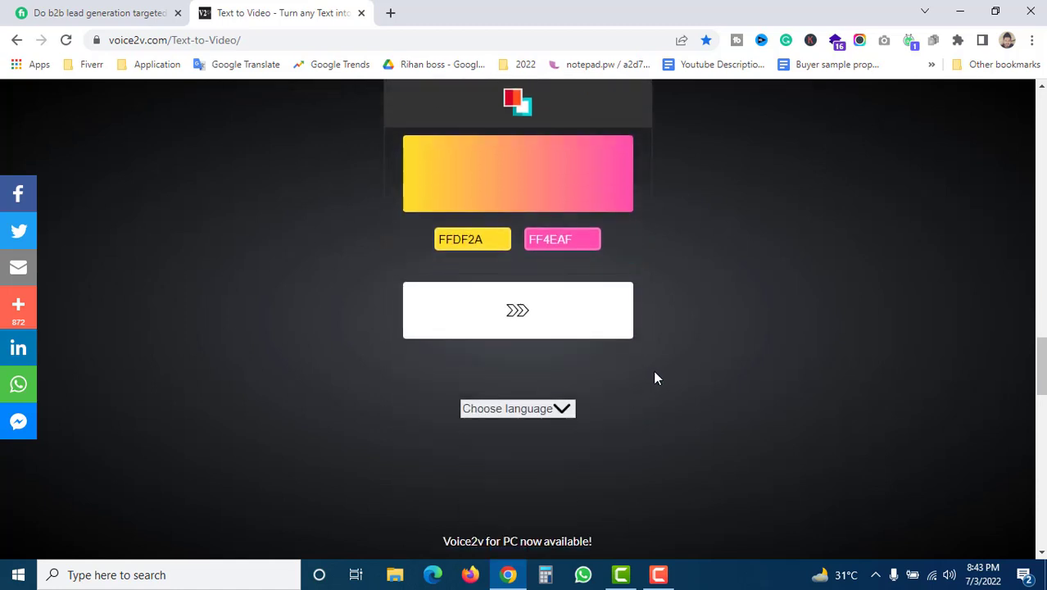
{"action": "scroll", "coordinate": [654, 373], "scroll_direction": "up", "scroll_amount": 1}
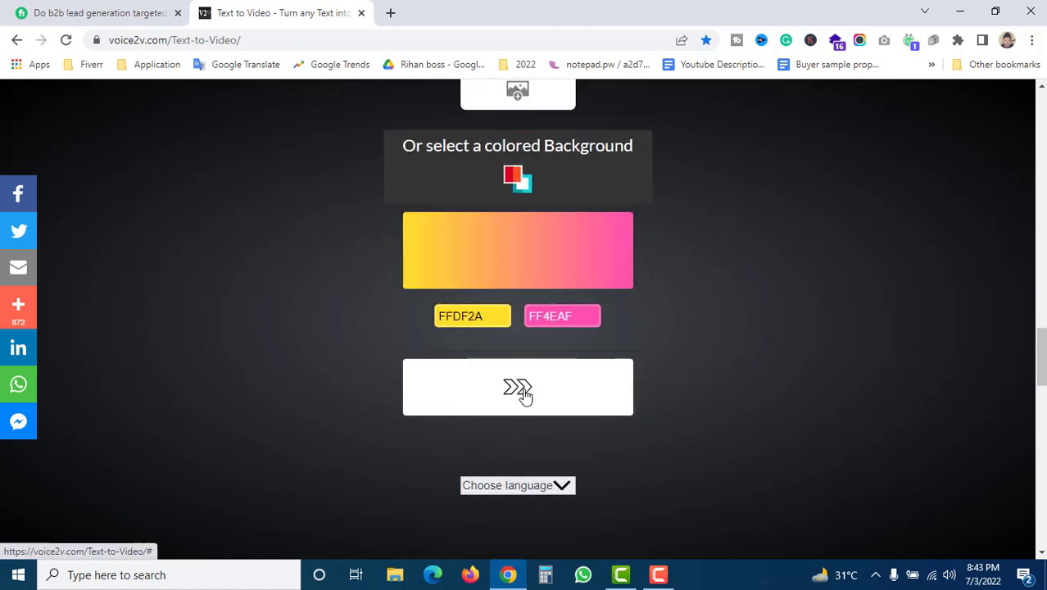
{"action": "left_click", "coordinate": [521, 394]}
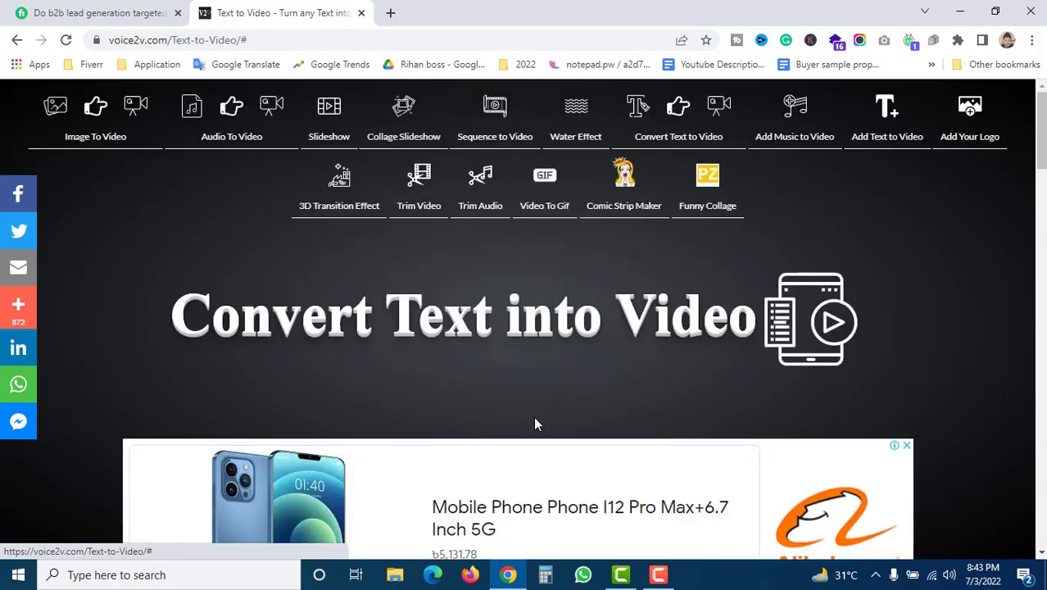
Browse the Downloads folder for an audio file to upload to the video
{"action": "scroll", "coordinate": [565, 367], "scroll_direction": "down", "scroll_amount": 8}
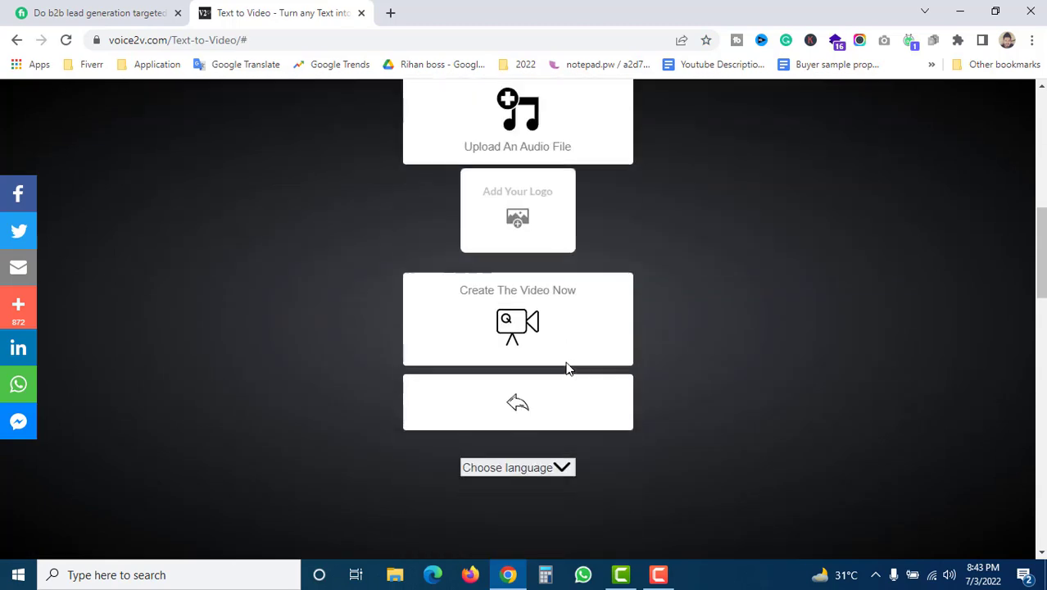
{"action": "scroll", "coordinate": [509, 254], "scroll_direction": "up", "scroll_amount": 2}
{"action": "left_click", "coordinate": [508, 254]}
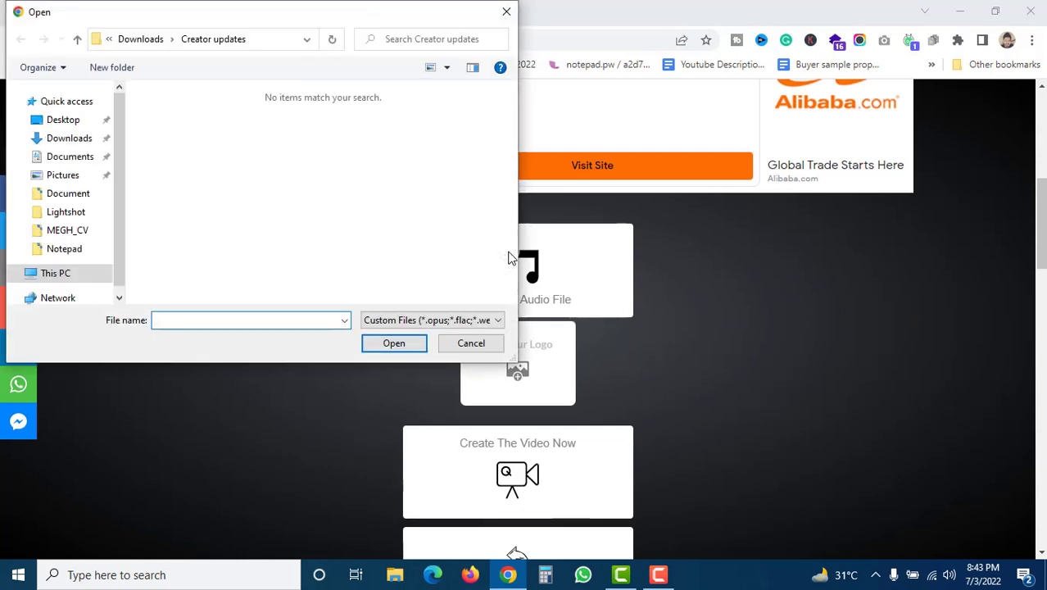
{"action": "left_click", "coordinate": [69, 138]}
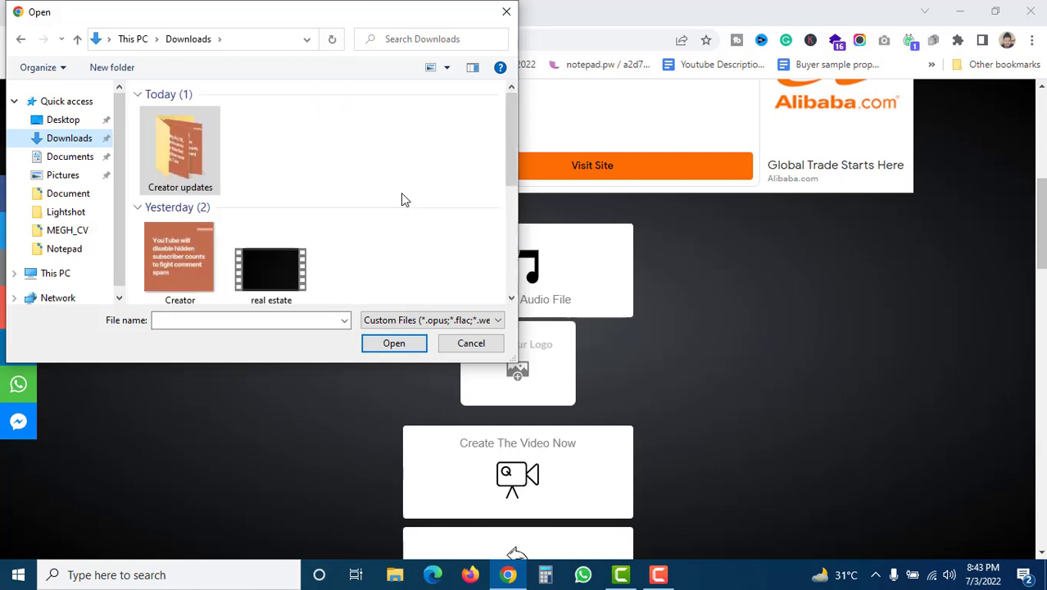
{"action": "key", "text": "Escape"}
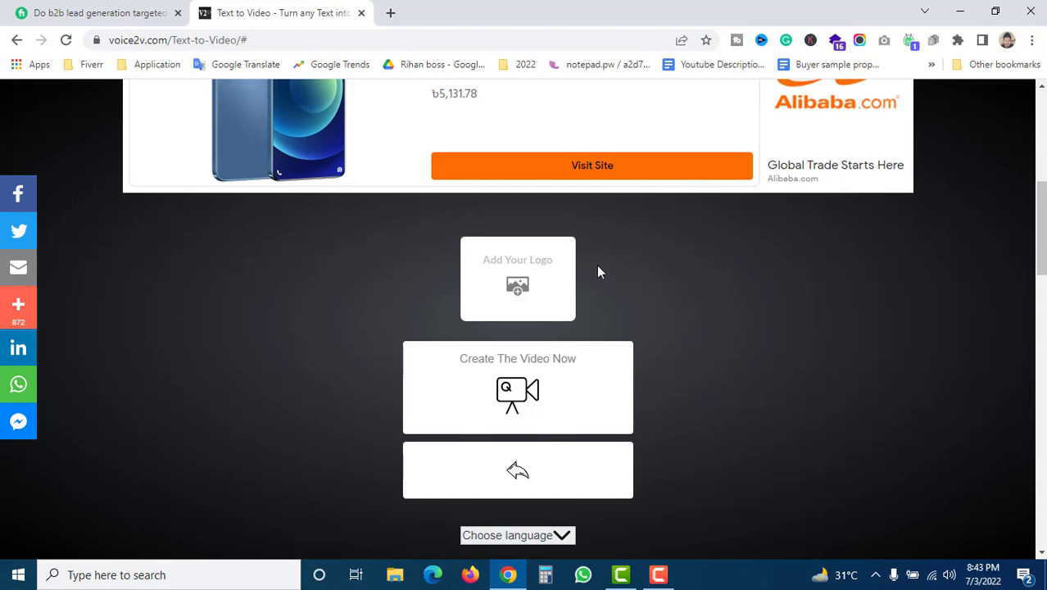
Start creating the video without adding a logo
{"action": "scroll", "coordinate": [668, 284], "scroll_direction": "up", "scroll_amount": 1}
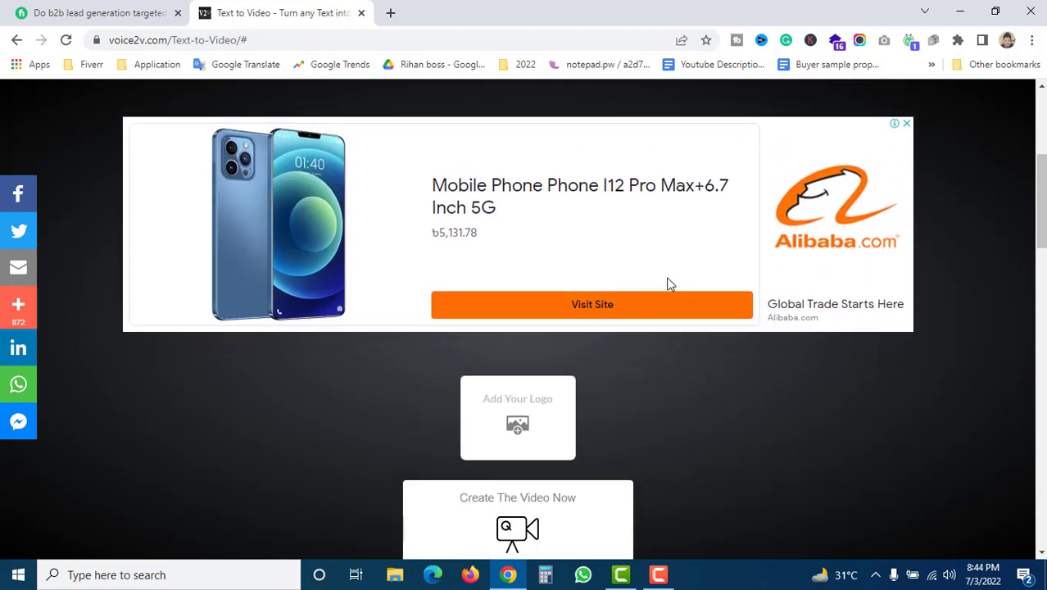
{"action": "scroll", "coordinate": [640, 215], "scroll_direction": "down", "scroll_amount": 3}
{"action": "scroll", "coordinate": [656, 278], "scroll_direction": "down", "scroll_amount": 2}
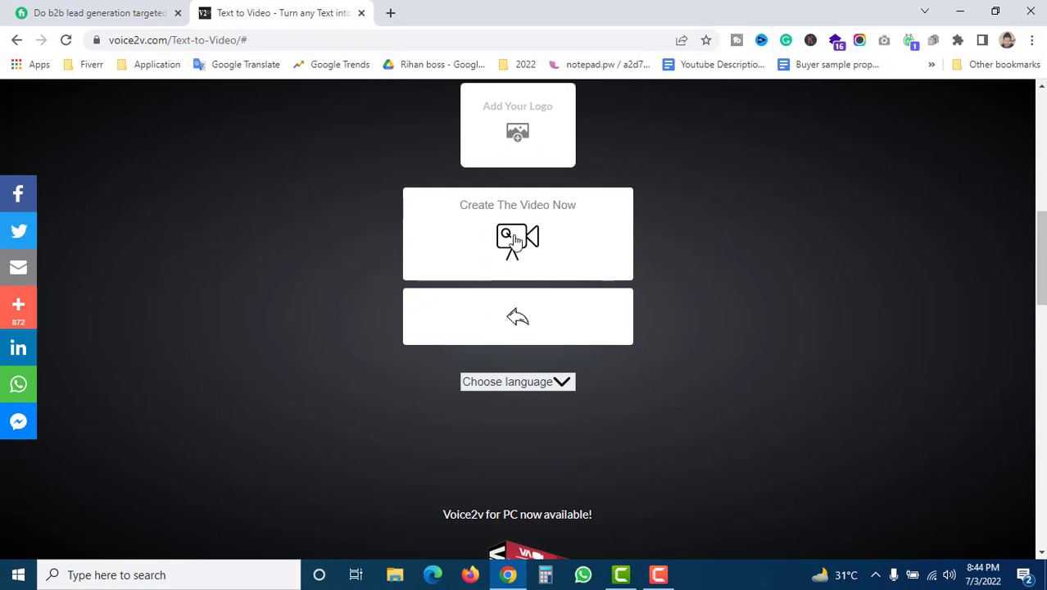
{"action": "left_click", "coordinate": [514, 239]}
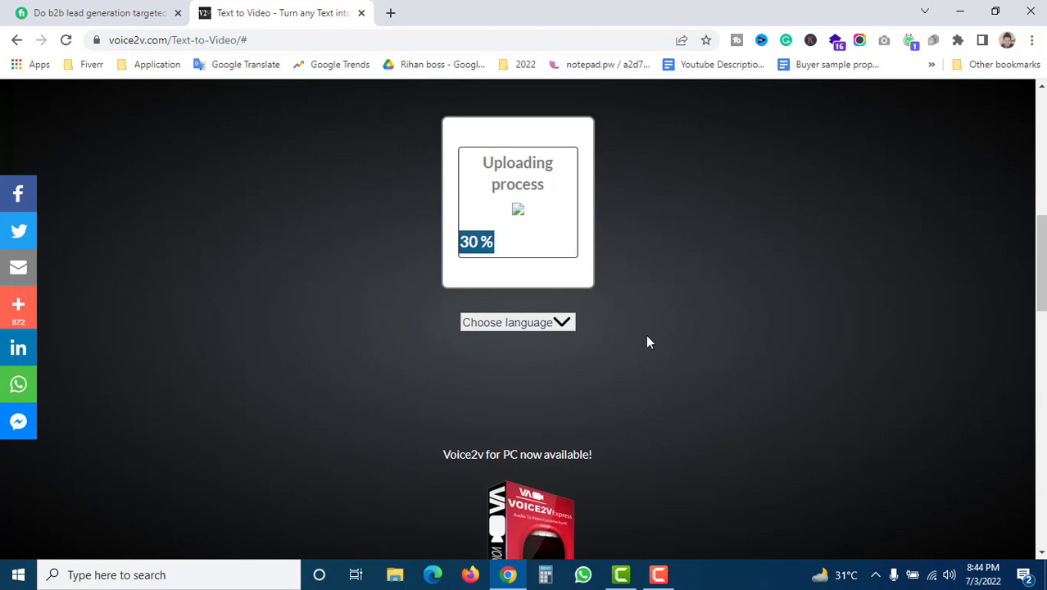
Switch to the Fiverr B2B lead generation gig page and look through its overview and gallery images
{"action": "left_click", "coordinate": [82, 12]}
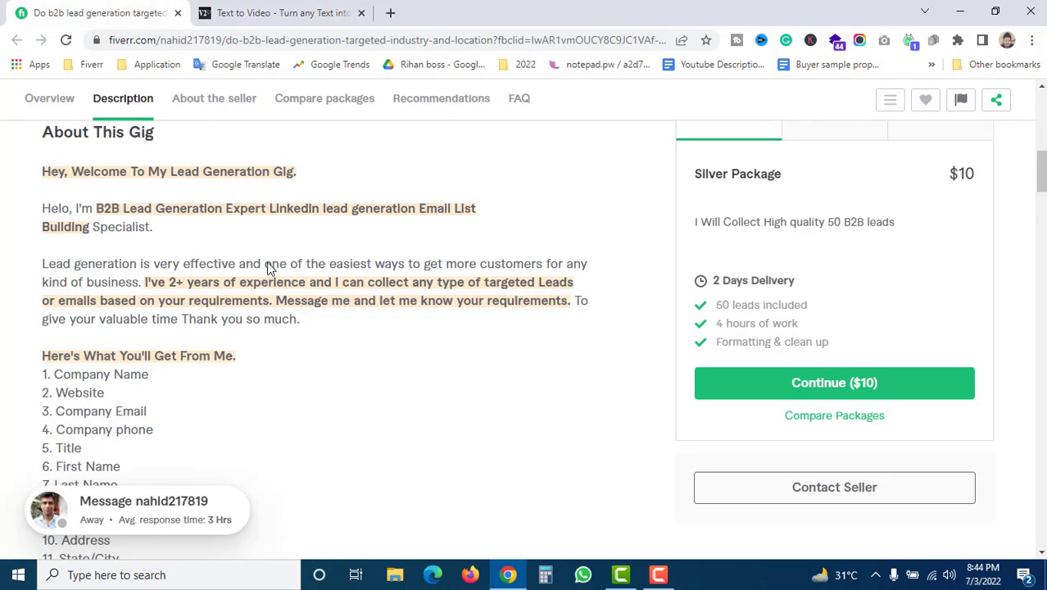
{"action": "scroll", "coordinate": [269, 266], "scroll_direction": "up", "scroll_amount": 10}
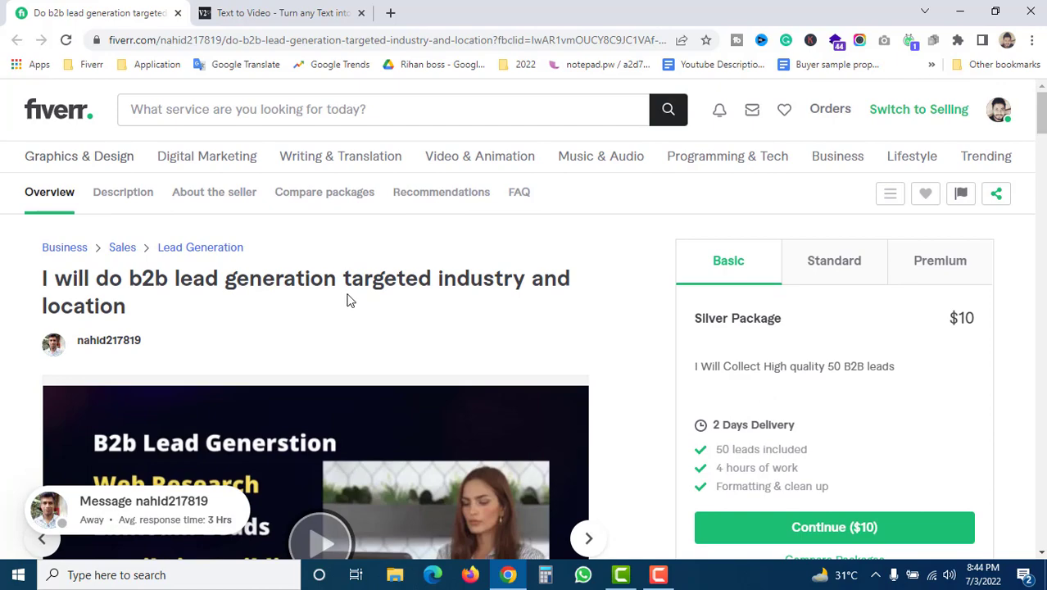
{"action": "scroll", "coordinate": [366, 299], "scroll_direction": "down", "scroll_amount": 7}
{"action": "scroll", "coordinate": [364, 293], "scroll_direction": "up", "scroll_amount": 3}
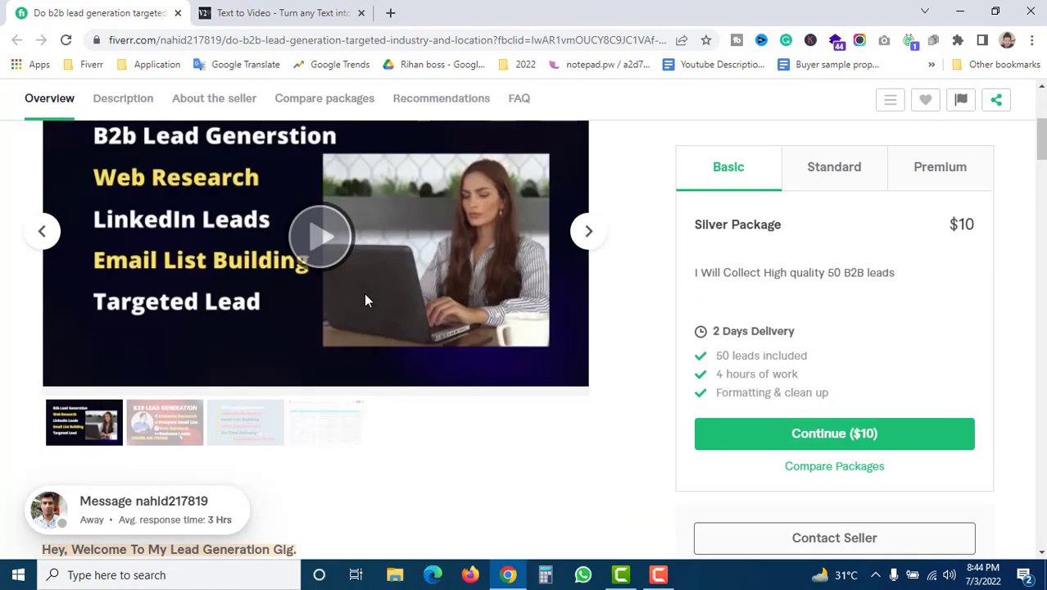
{"action": "scroll", "coordinate": [475, 257], "scroll_direction": "down", "scroll_amount": 2}
{"action": "scroll", "coordinate": [573, 242], "scroll_direction": "up", "scroll_amount": 2}
{"action": "left_click", "coordinate": [590, 232]}
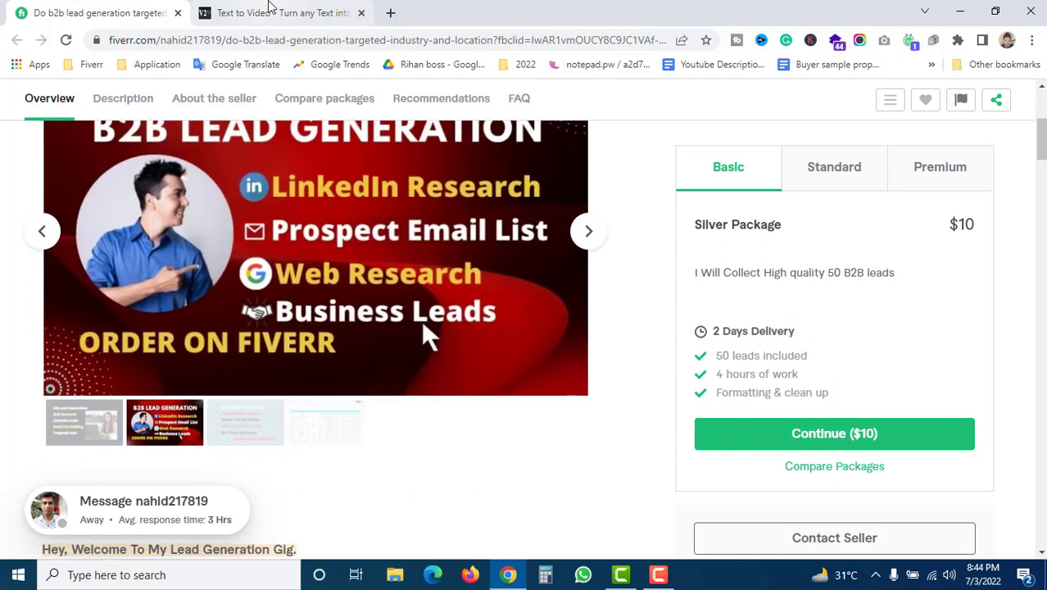
Return to the voice2v text-to-video page and check the progress of the video conversion
{"action": "left_click", "coordinate": [270, 9]}
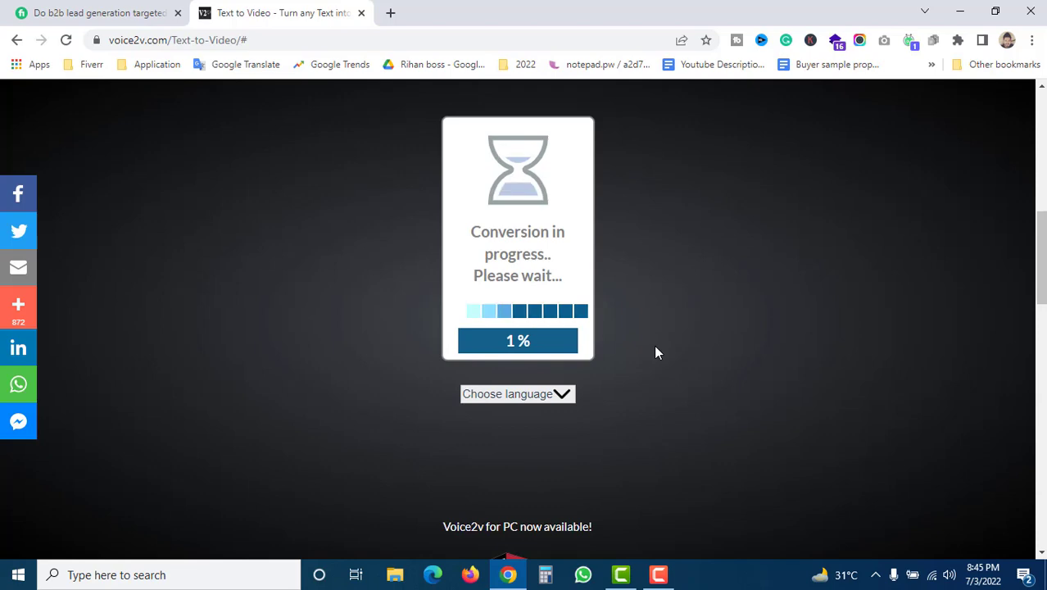
{"action": "scroll", "coordinate": [244, 195], "scroll_direction": "down", "scroll_amount": 1}
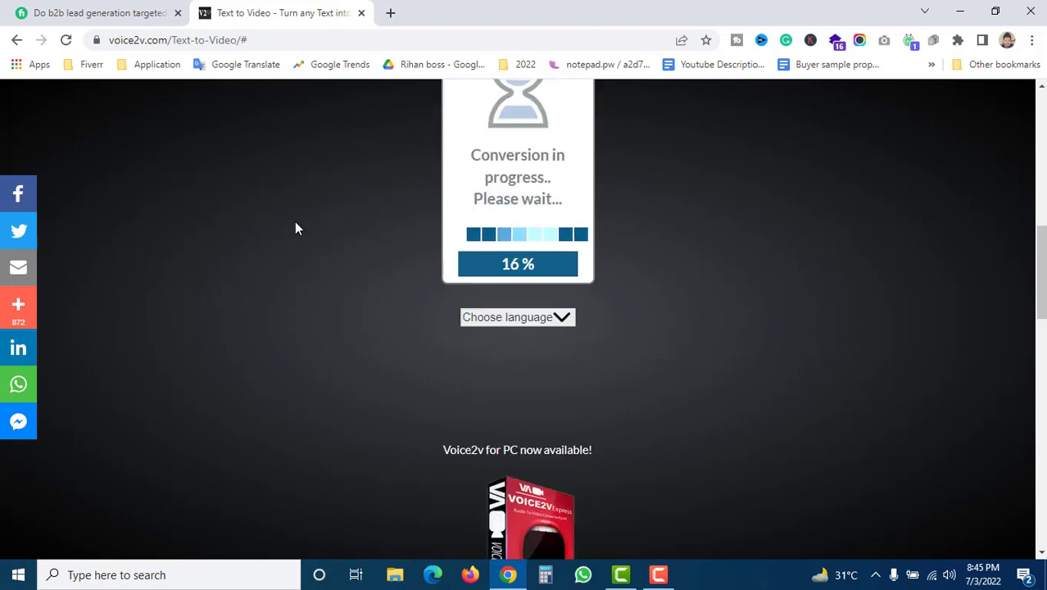
{"action": "scroll", "coordinate": [754, 269], "scroll_direction": "up", "scroll_amount": 9}
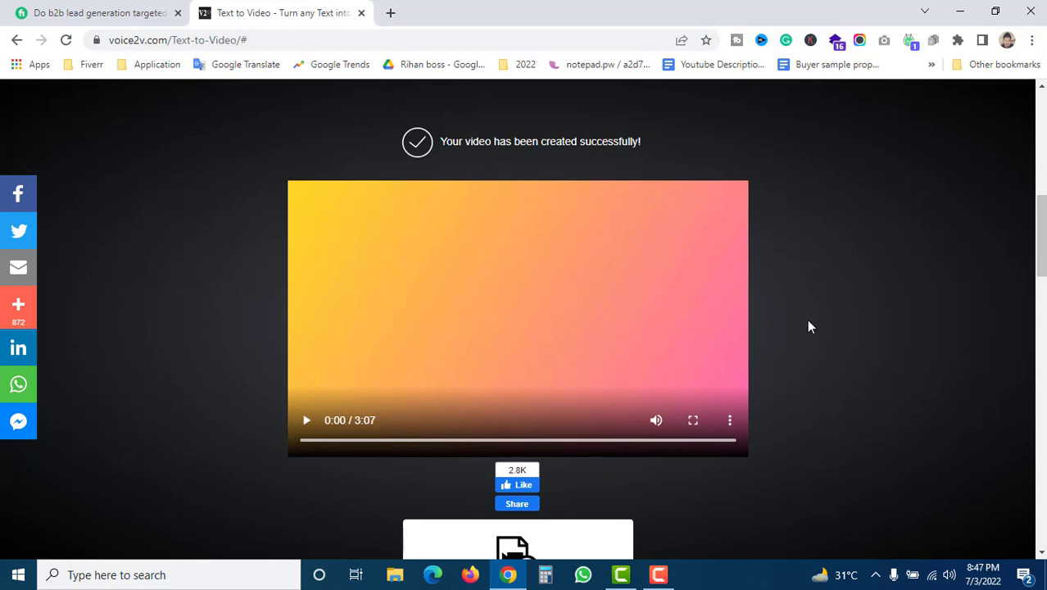
Play the opening of the generated video to check the karaoke text on the gradient background, pausing about 16 seconds in
{"action": "scroll", "coordinate": [807, 326], "scroll_direction": "down", "scroll_amount": 3}
{"action": "scroll", "coordinate": [388, 417], "scroll_direction": "up", "scroll_amount": 2}
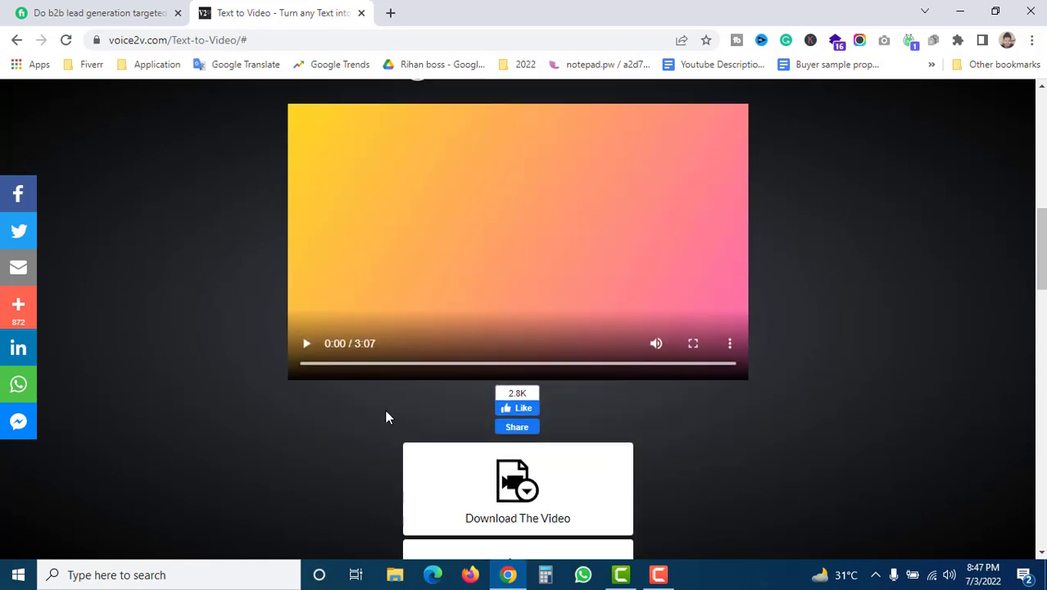
{"action": "left_click", "coordinate": [305, 343]}
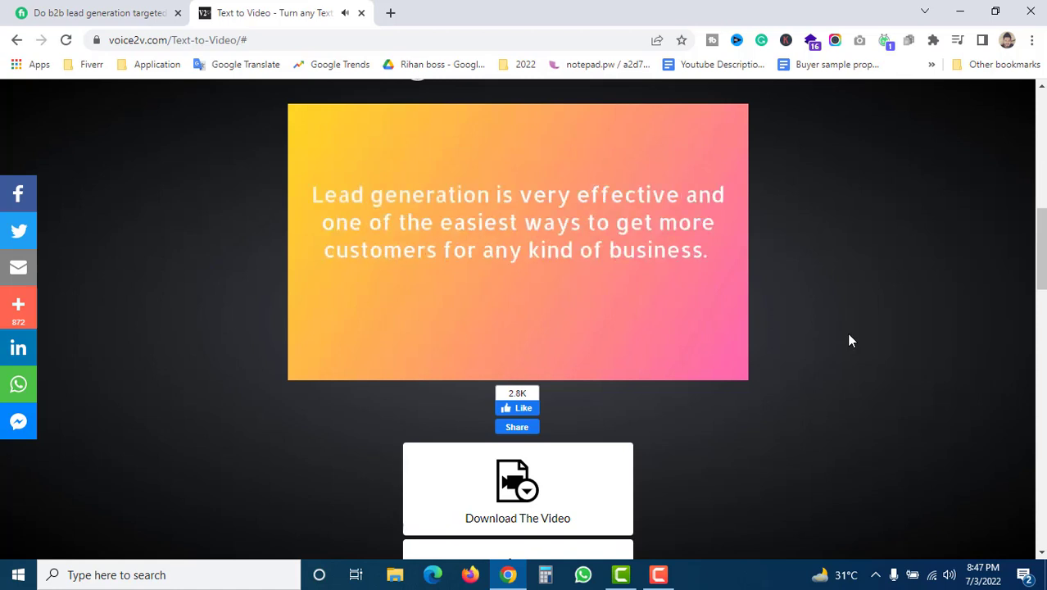
{"action": "mouse_move", "coordinate": [465, 265]}
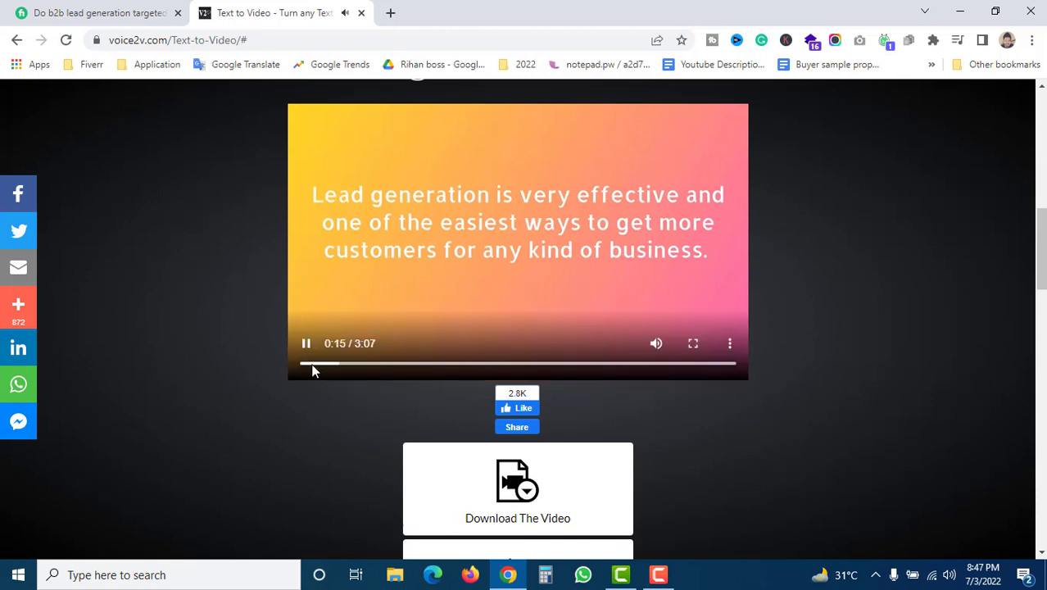
{"action": "left_click", "coordinate": [306, 343]}
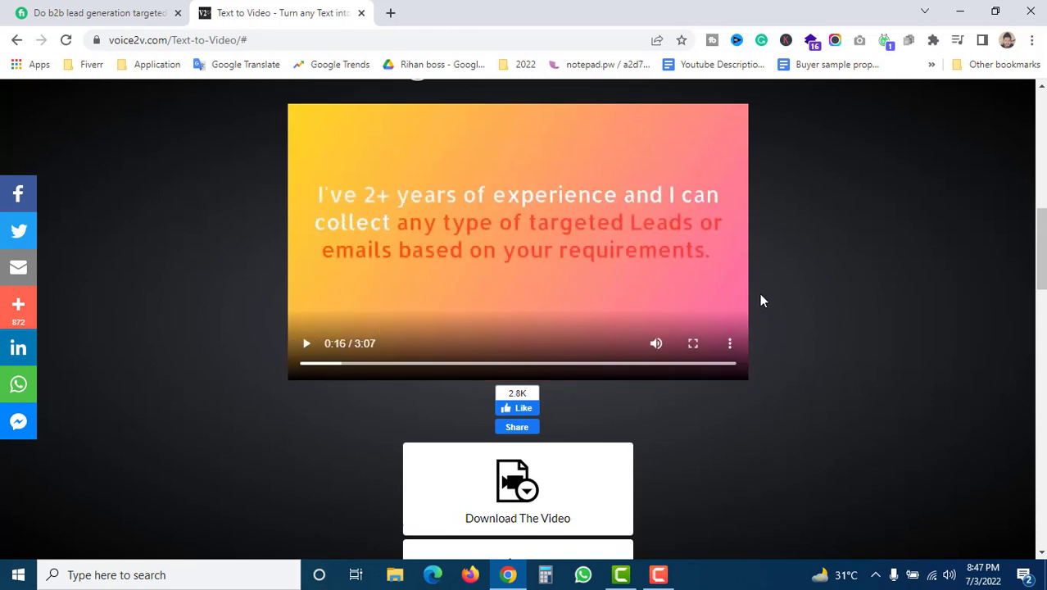
Mute the generated video and preview a section past the two-minute mark, pausing it at about 2:30
{"action": "left_click", "coordinate": [657, 345]}
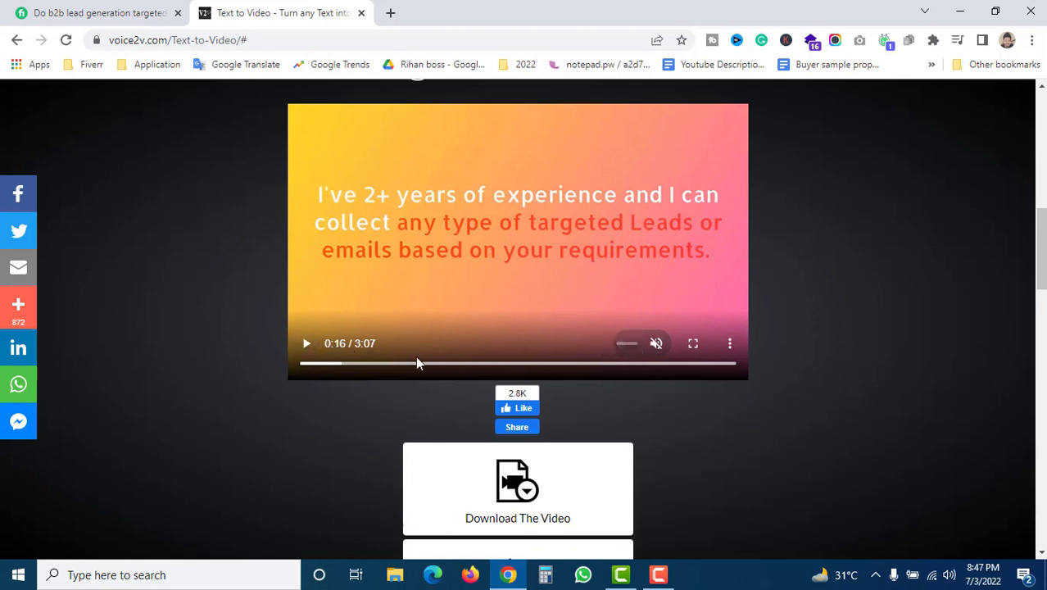
{"action": "left_click", "coordinate": [305, 343]}
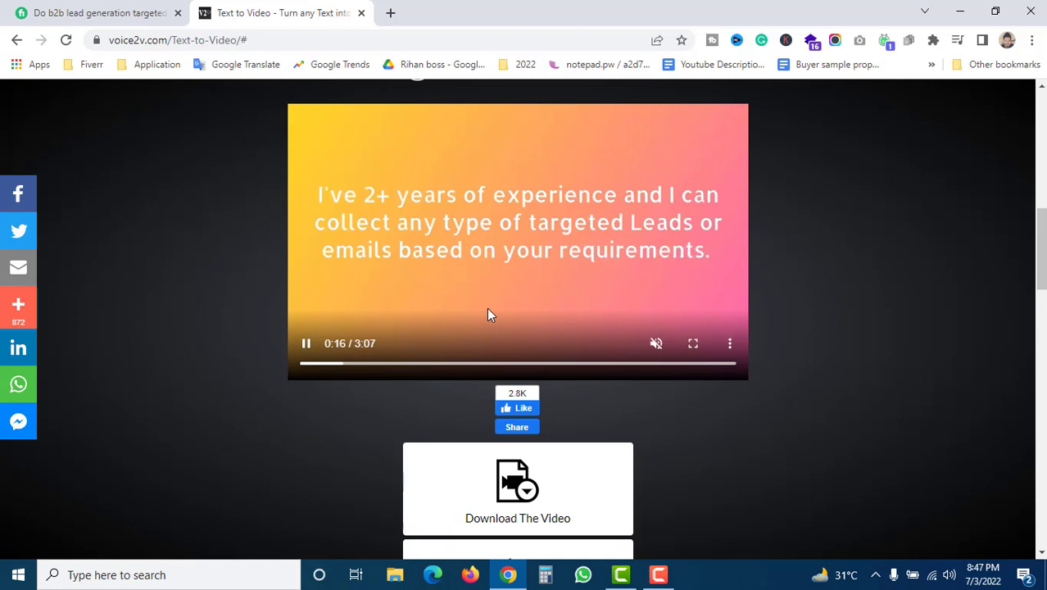
{"action": "left_click", "coordinate": [621, 367]}
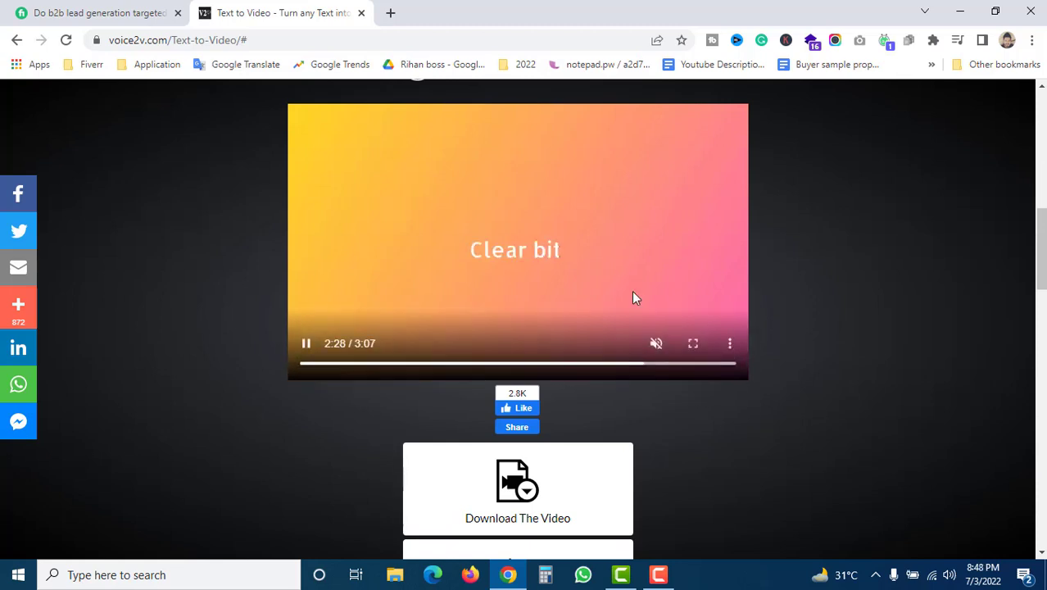
{"action": "left_click", "coordinate": [305, 345]}
Download the finished video from the converter's result page
{"action": "scroll", "coordinate": [796, 304], "scroll_direction": "down", "scroll_amount": 3}
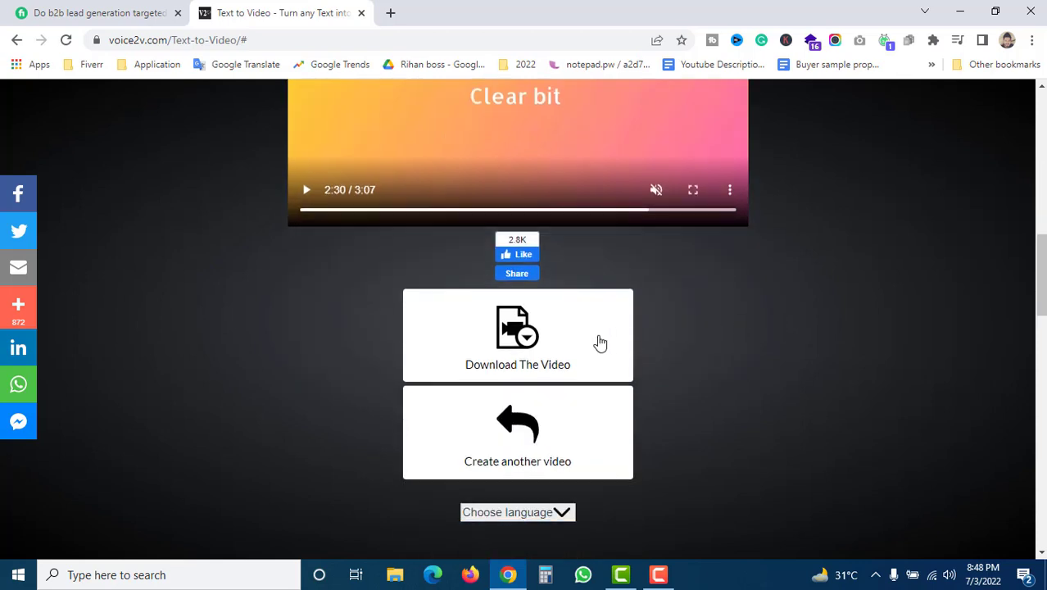
{"action": "left_click", "coordinate": [525, 340]}
{"action": "scroll", "coordinate": [840, 349], "scroll_direction": "up", "scroll_amount": 3}
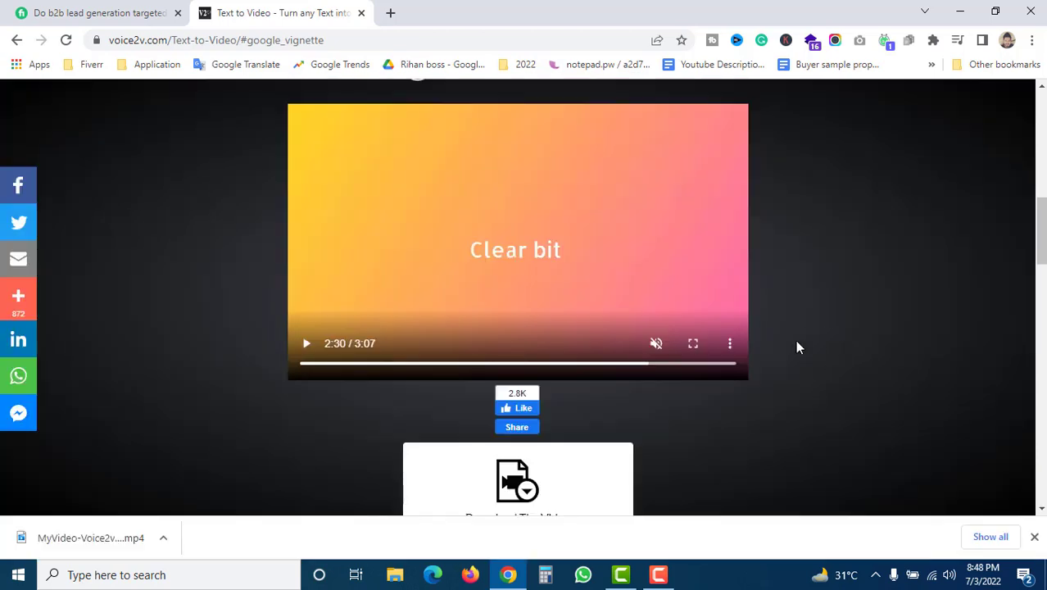
{"action": "scroll", "coordinate": [797, 347], "scroll_direction": "down", "scroll_amount": 8}
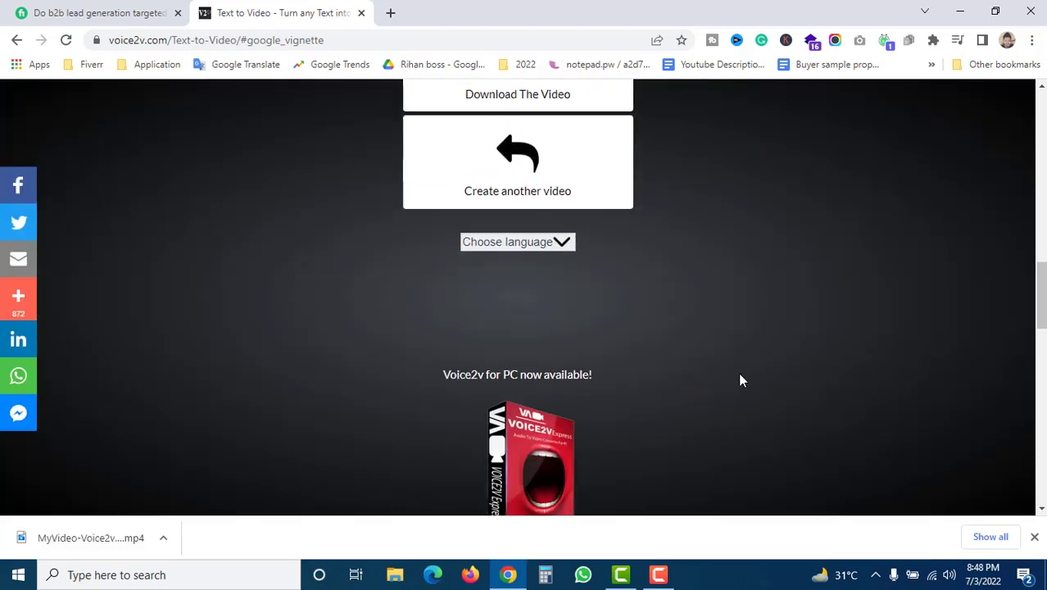
{"action": "scroll", "coordinate": [740, 379], "scroll_direction": "down", "scroll_amount": 2}
{"action": "scroll", "coordinate": [740, 379], "scroll_direction": "up", "scroll_amount": 2}
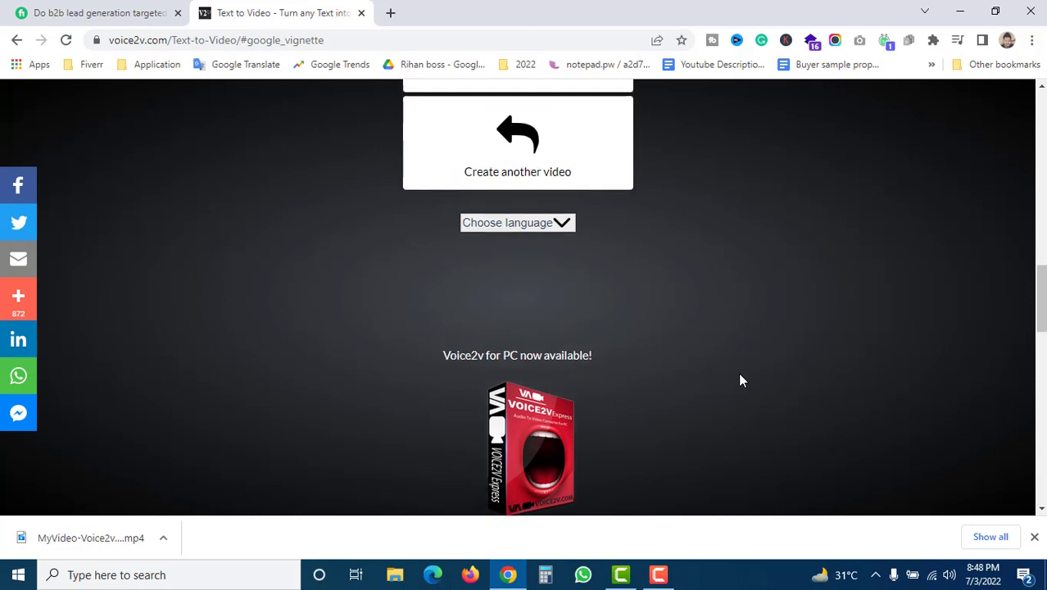
{"action": "scroll", "coordinate": [740, 379], "scroll_direction": "up", "scroll_amount": 3}
{"action": "scroll", "coordinate": [762, 418], "scroll_direction": "up", "scroll_amount": 2}
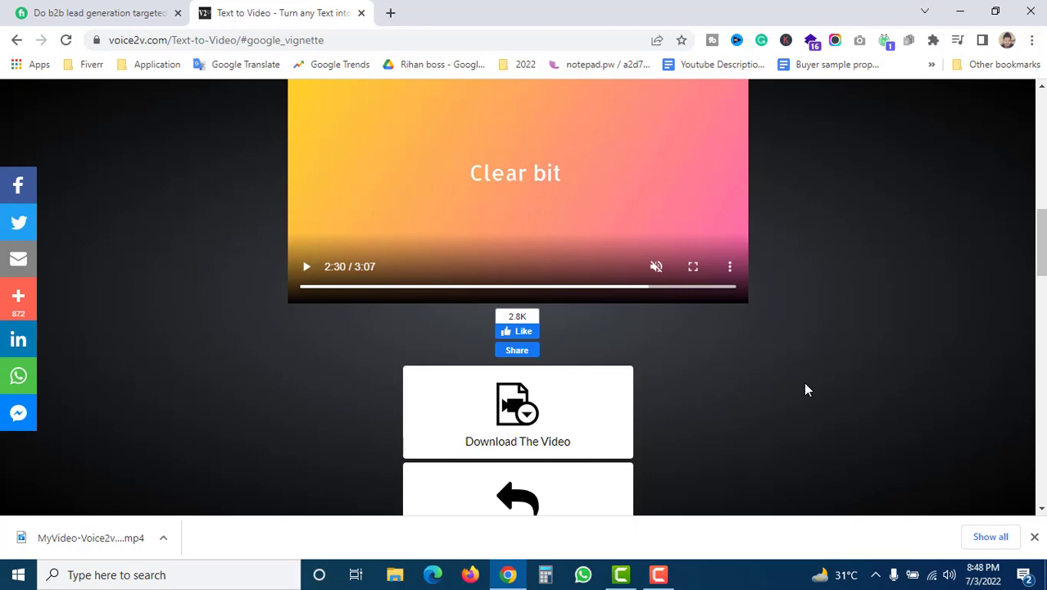
{"action": "scroll", "coordinate": [935, 320], "scroll_direction": "up", "scroll_amount": 6}
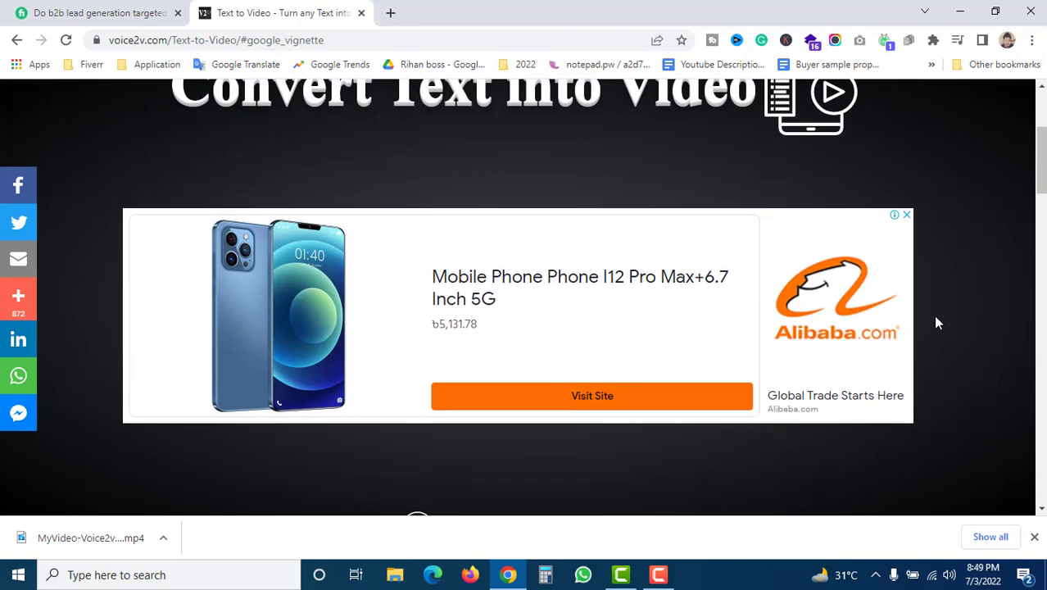
{"action": "scroll", "coordinate": [908, 328], "scroll_direction": "down", "scroll_amount": 3}
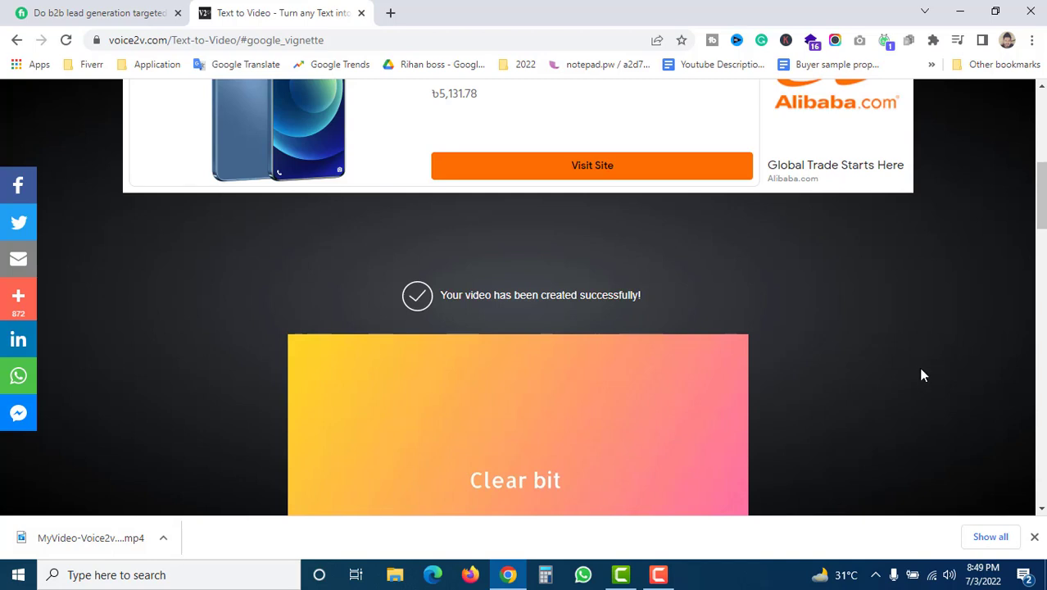
{"action": "scroll", "coordinate": [922, 375], "scroll_direction": "down", "scroll_amount": 2}
{"action": "scroll", "coordinate": [922, 375], "scroll_direction": "up", "scroll_amount": 5}
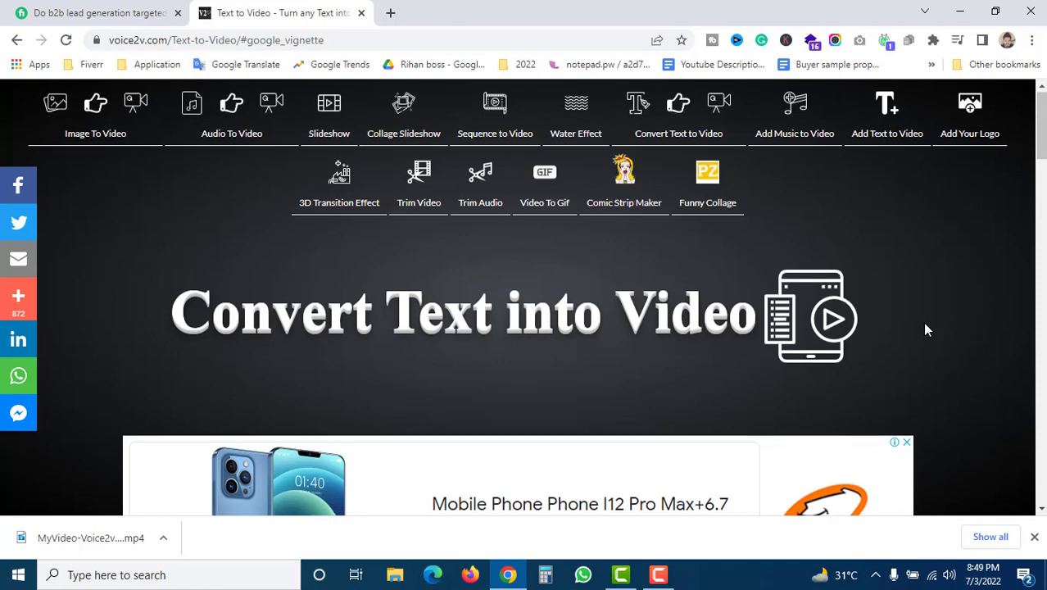
{"action": "scroll", "coordinate": [926, 328], "scroll_direction": "down", "scroll_amount": 2}
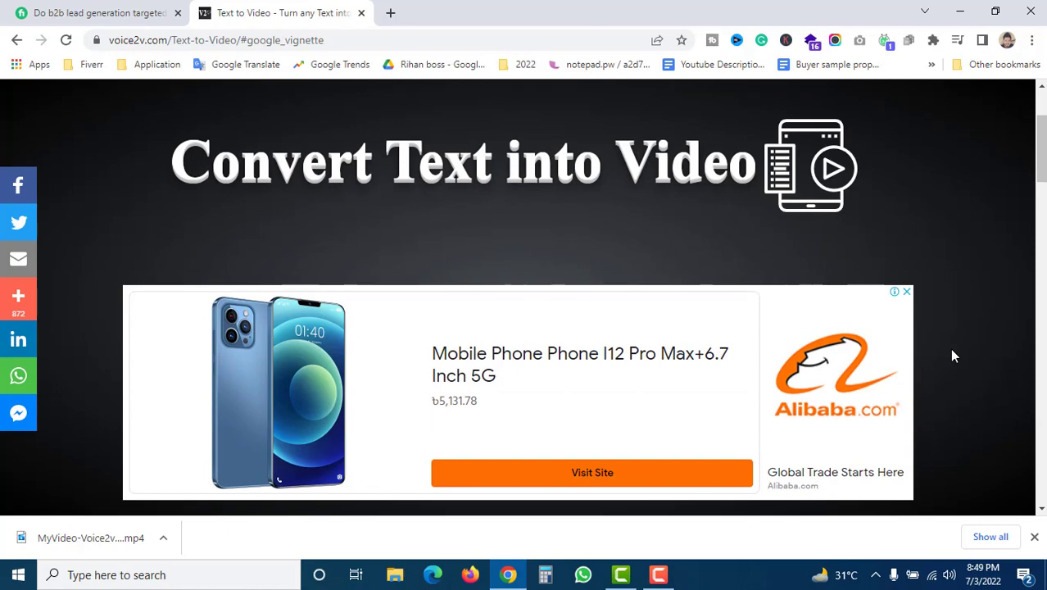
{"action": "scroll", "coordinate": [952, 355], "scroll_direction": "up", "scroll_amount": 1}
Switch back to the Fiverr gig page and view the gig title and package details
{"action": "key", "text": "ctrl+shift+Tab"}
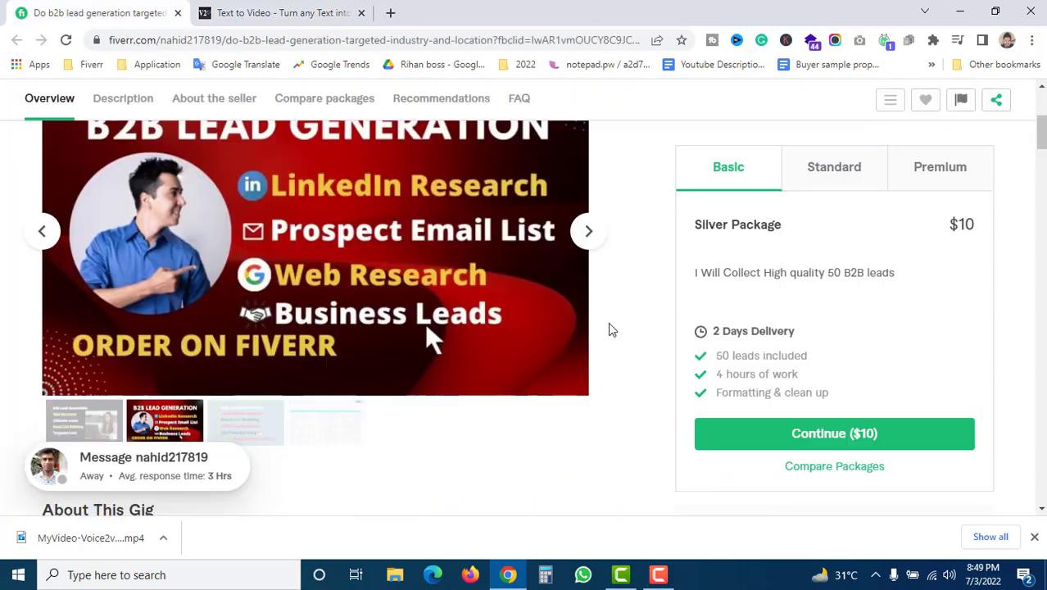
{"action": "scroll", "coordinate": [619, 373], "scroll_direction": "up", "scroll_amount": 4}
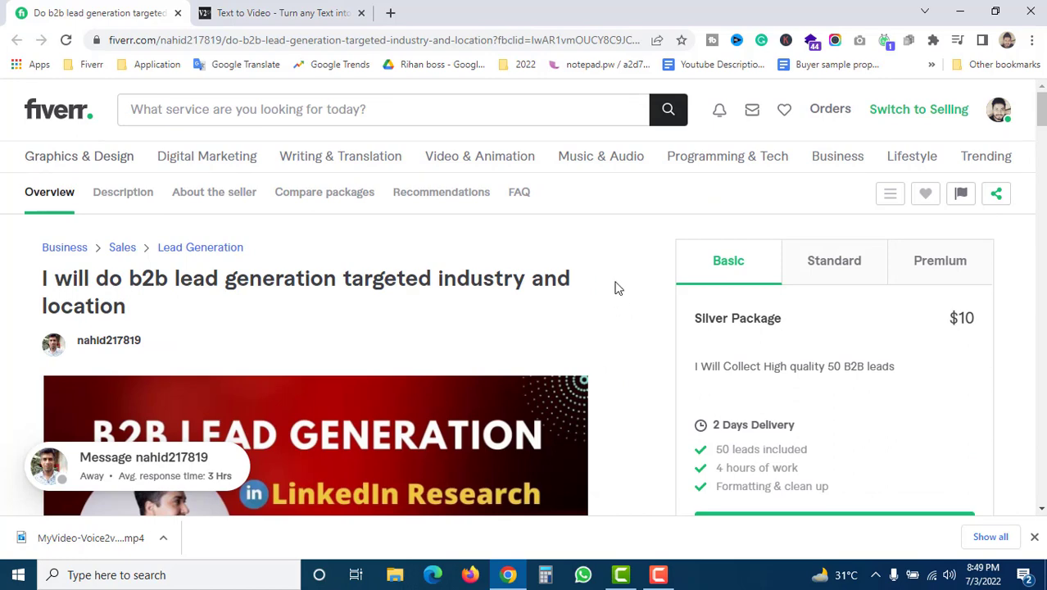
{"action": "left_click", "coordinate": [658, 574]}
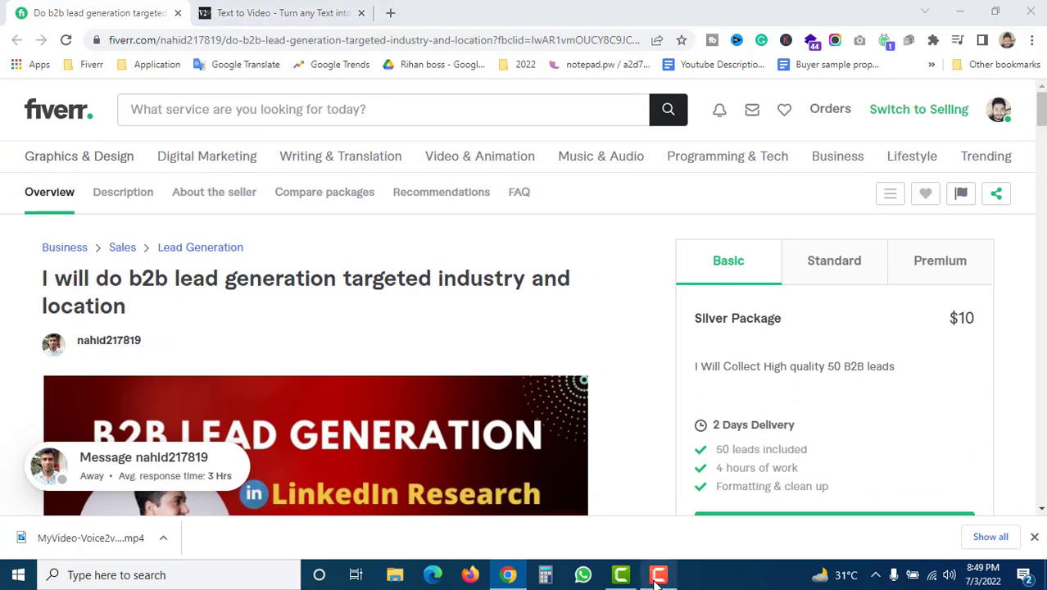
{"action": "left_click", "coordinate": [618, 287]}
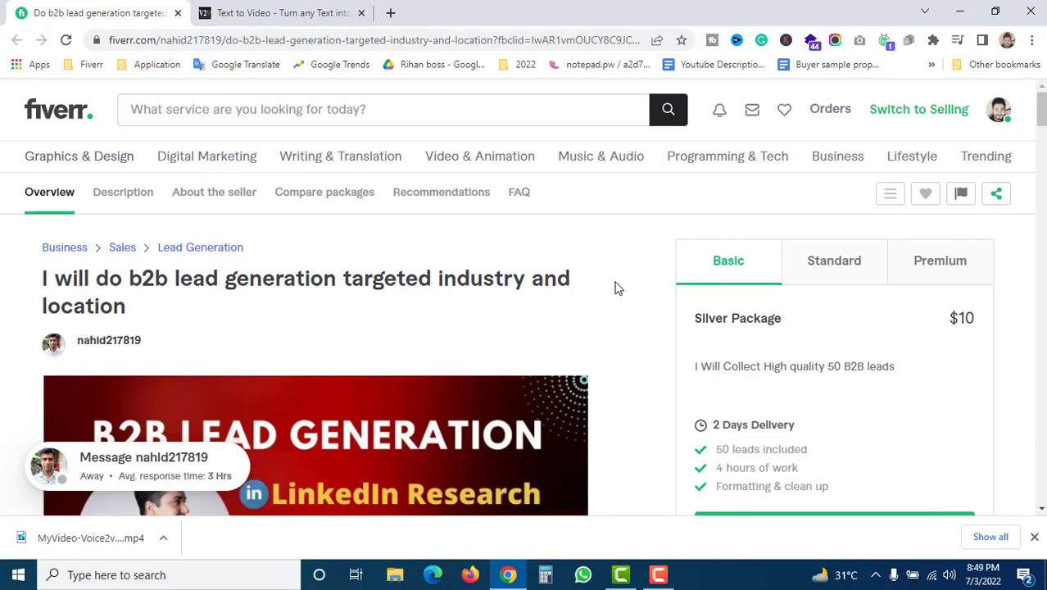